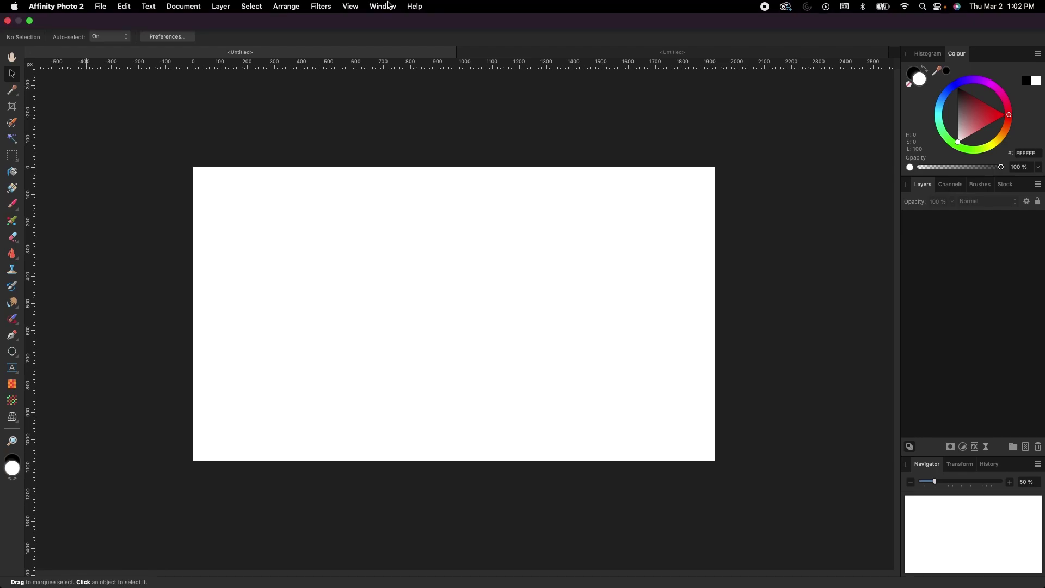
Reset the studio panels to the default layout with Window > Studio > Reset Studio.
left_click(383, 6)
mouse_move(424, 112)
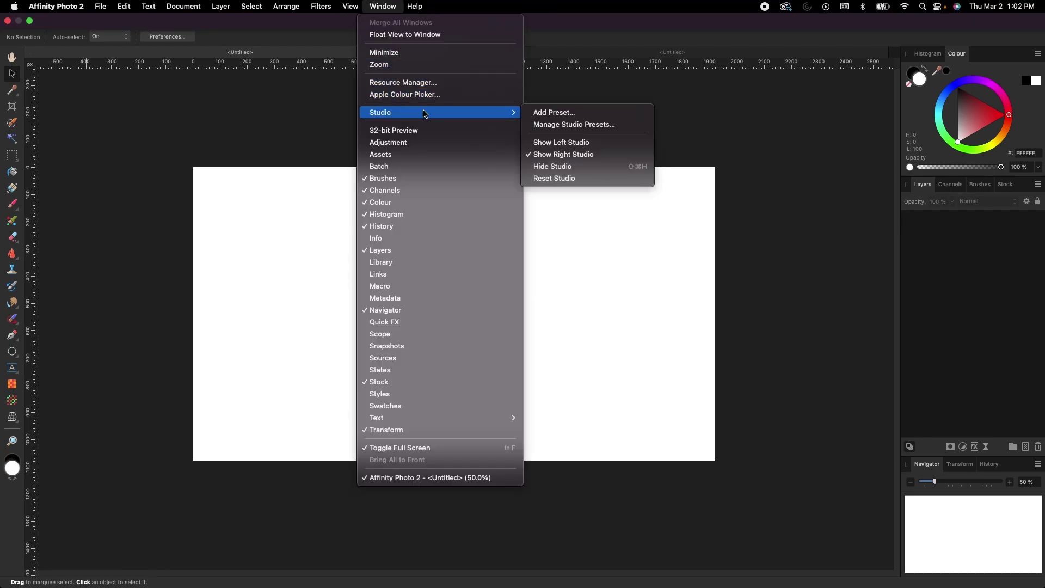
left_click(572, 171)
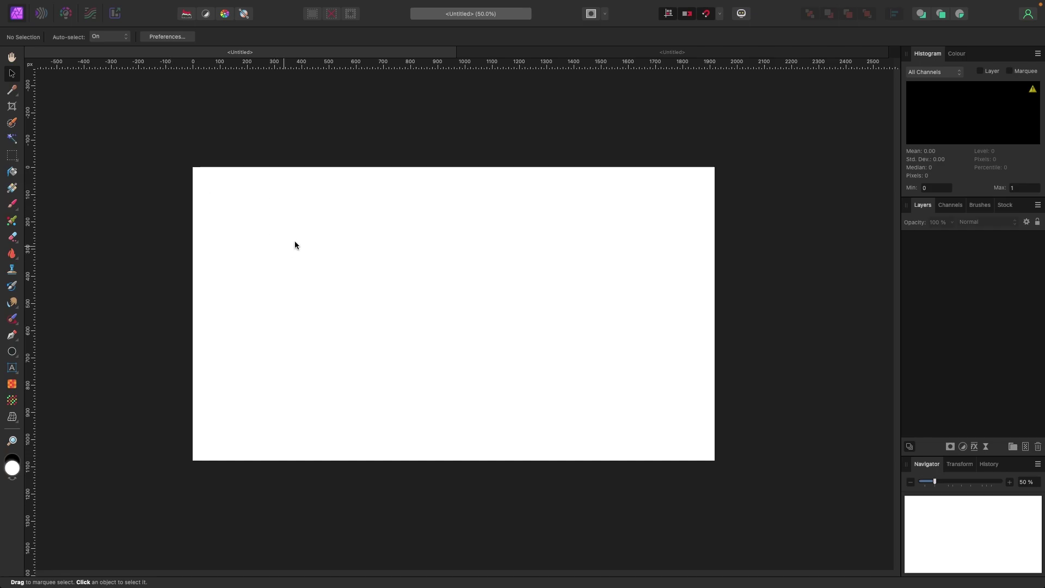
Add a New Fill Layer and colour it bright cyan (00F1FF) on the Colour wheel.
mouse_move(286, 1)
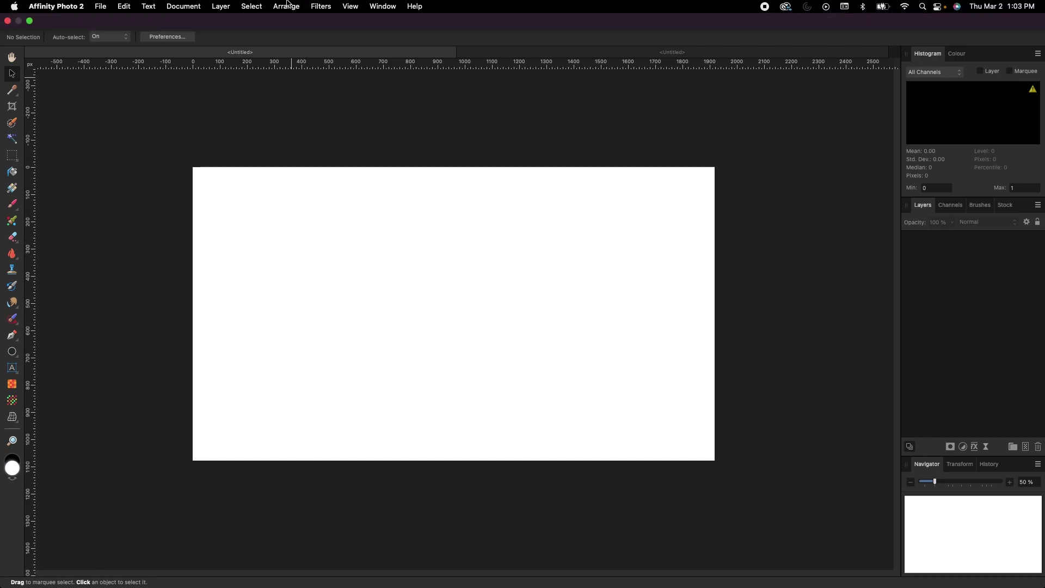
left_click(226, 6)
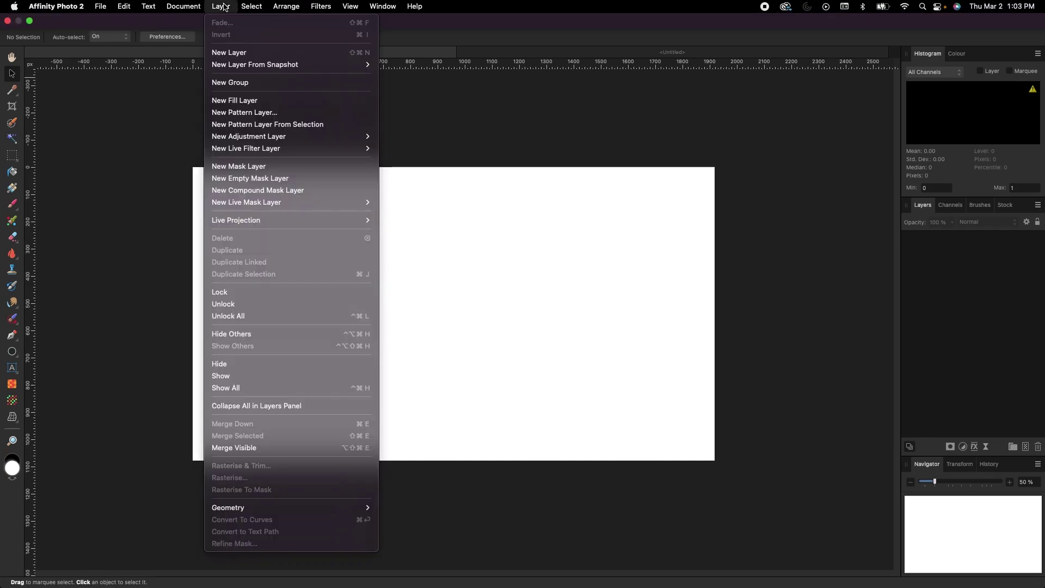
left_click(225, 99)
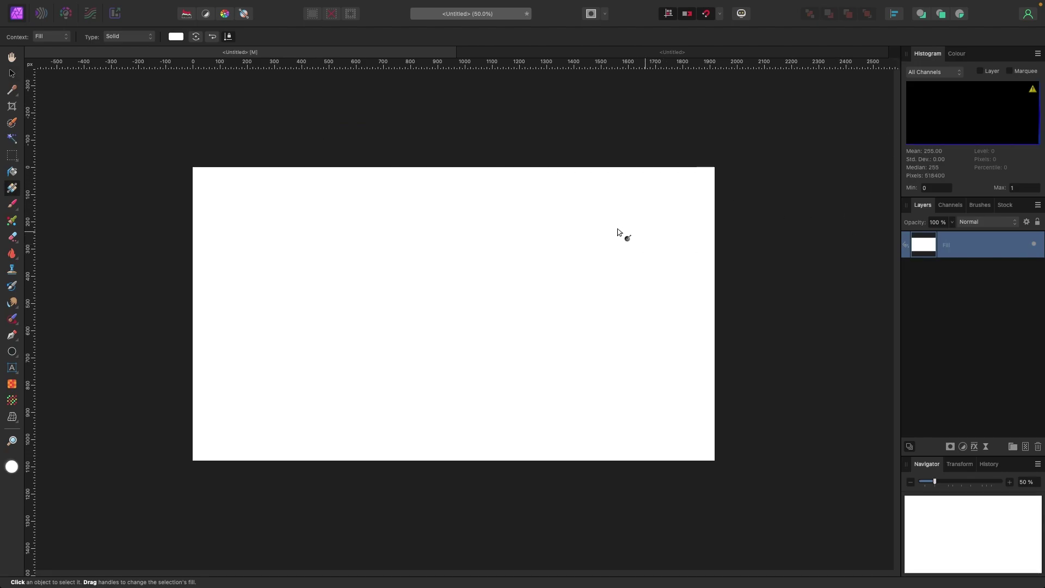
left_click(12, 74)
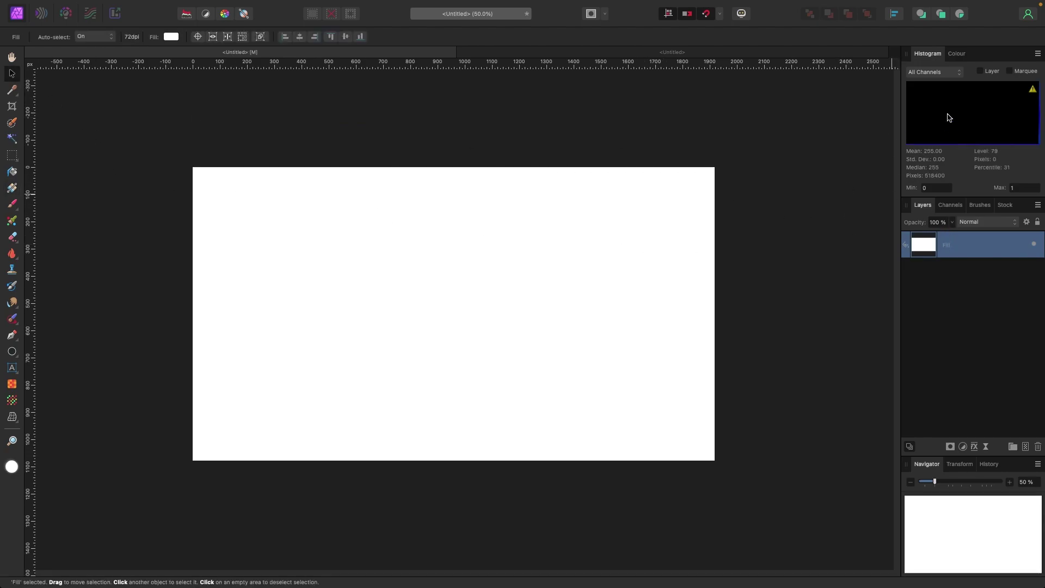
left_click(957, 53)
left_click_drag(949, 118, 939, 112)
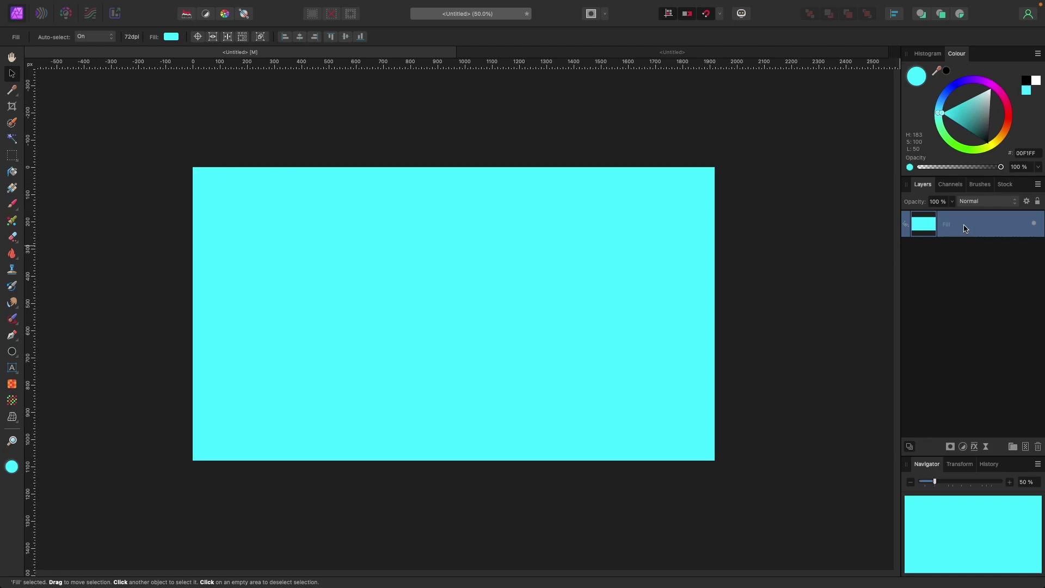
left_click(12, 187)
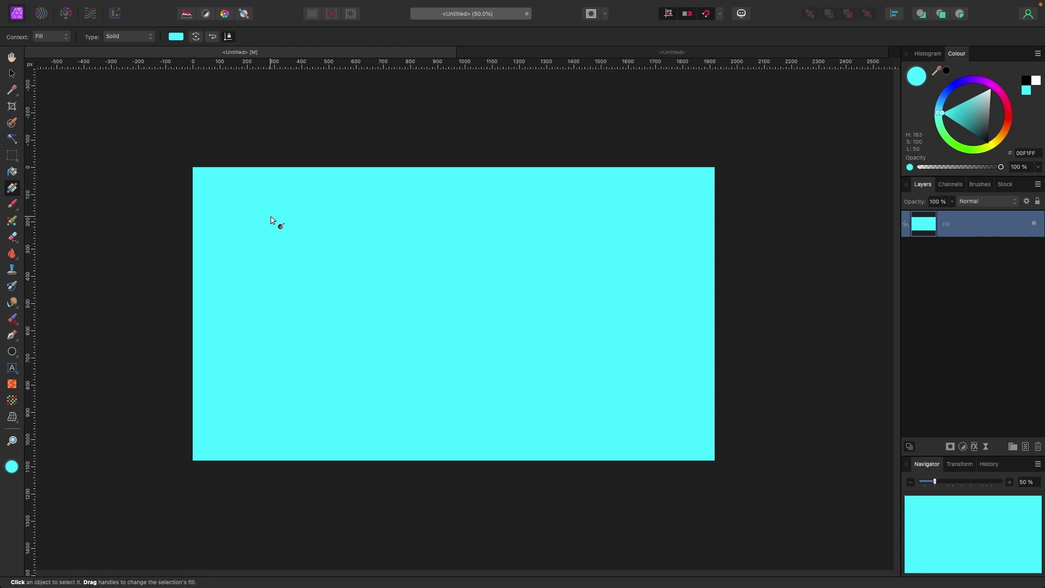
Draw a diagonal cyan-to-black linear gradient from top-left to bottom-right and shift its midpoint.
left_click_drag(202, 175, 713, 460)
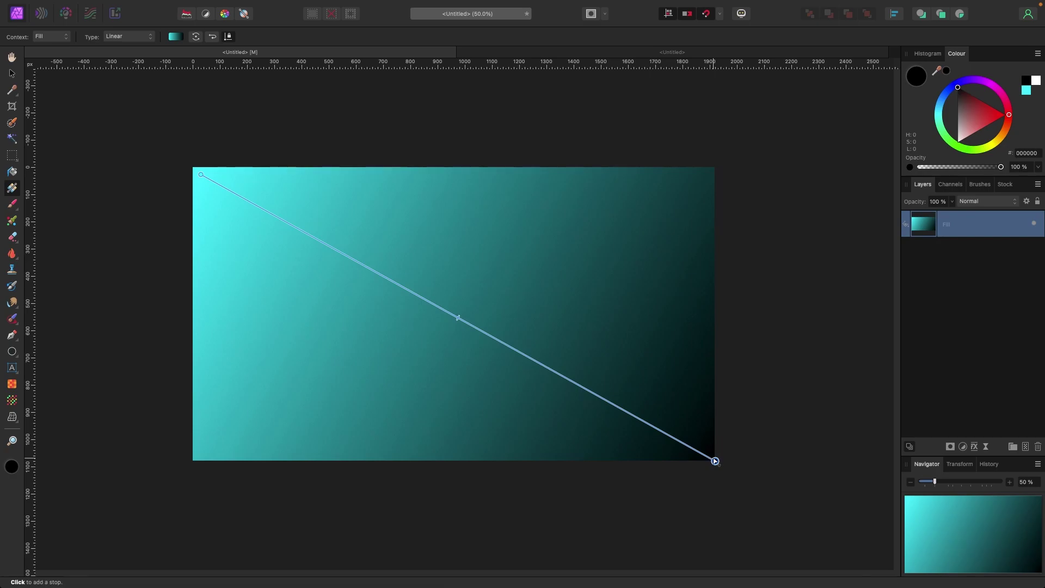
left_click_drag(456, 317, 482, 323)
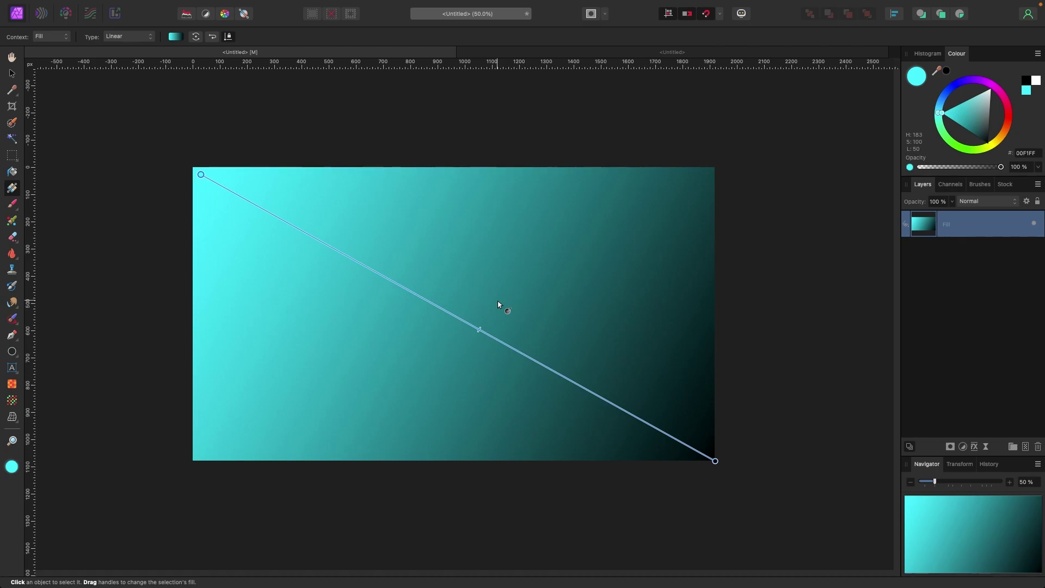
left_click_drag(479, 329, 509, 344)
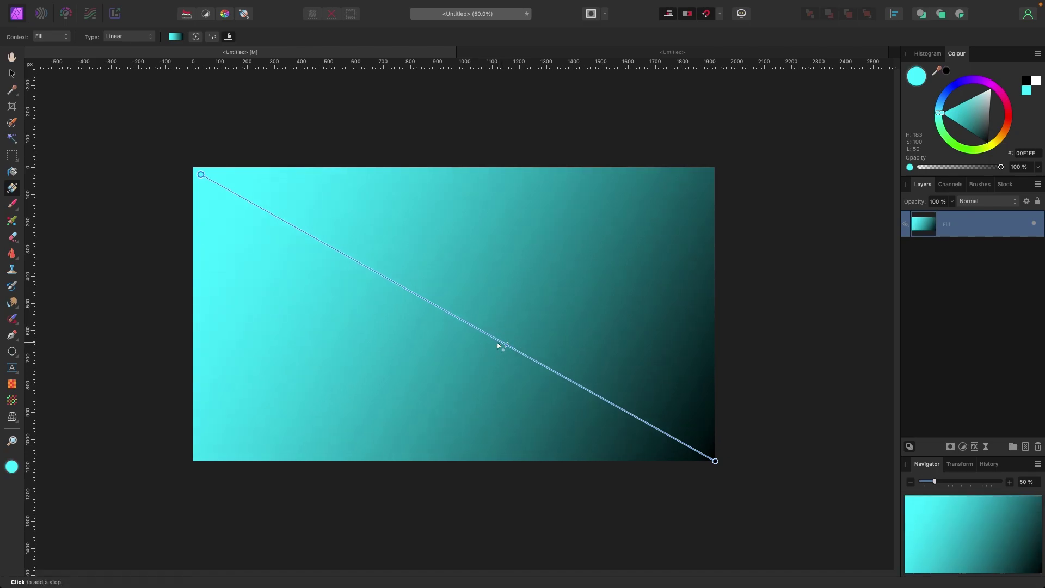
Try the Elliptical gradient type, then set the gradient type back to Linear.
left_click(152, 41)
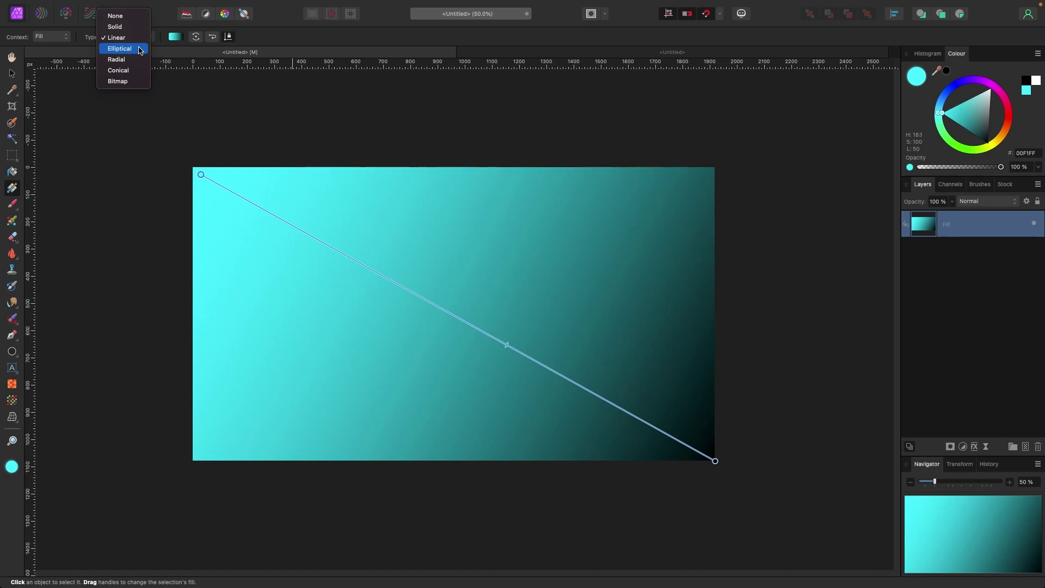
left_click(140, 50)
left_click(139, 40)
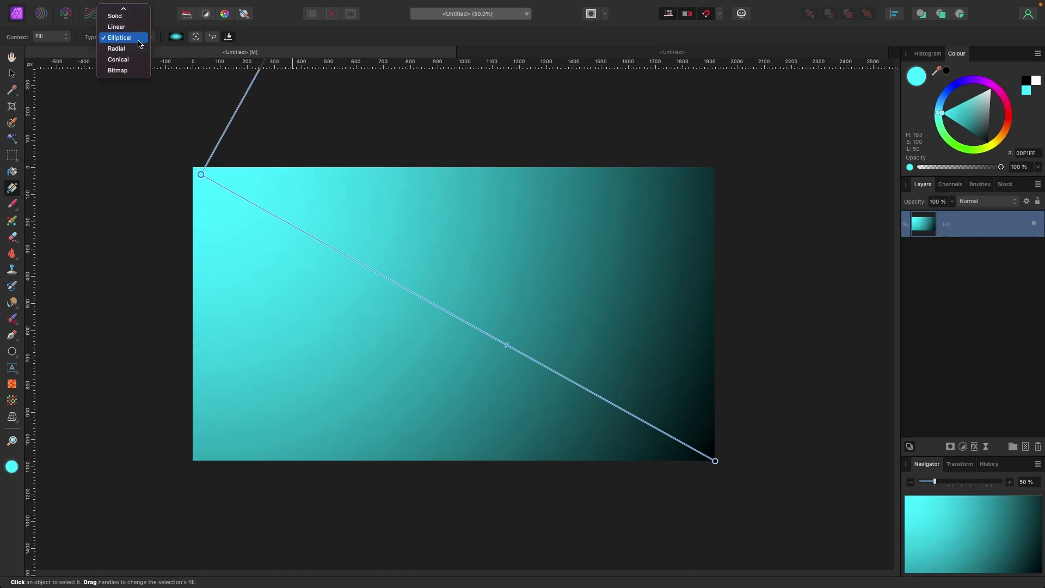
left_click(137, 31)
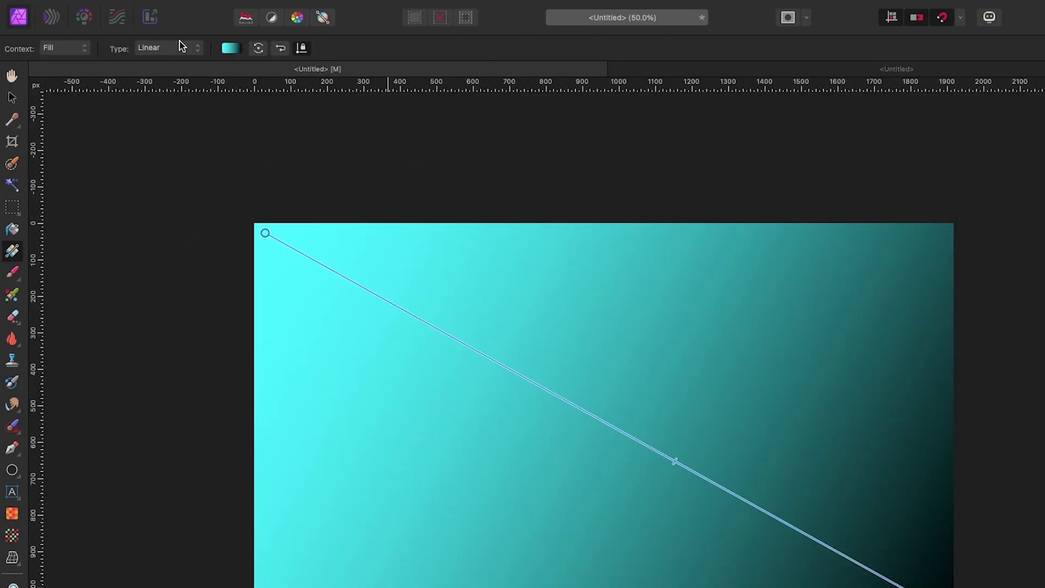
In the gradient editor, move the midpoint and change the start stop to pinkish magenta.
left_click(231, 50)
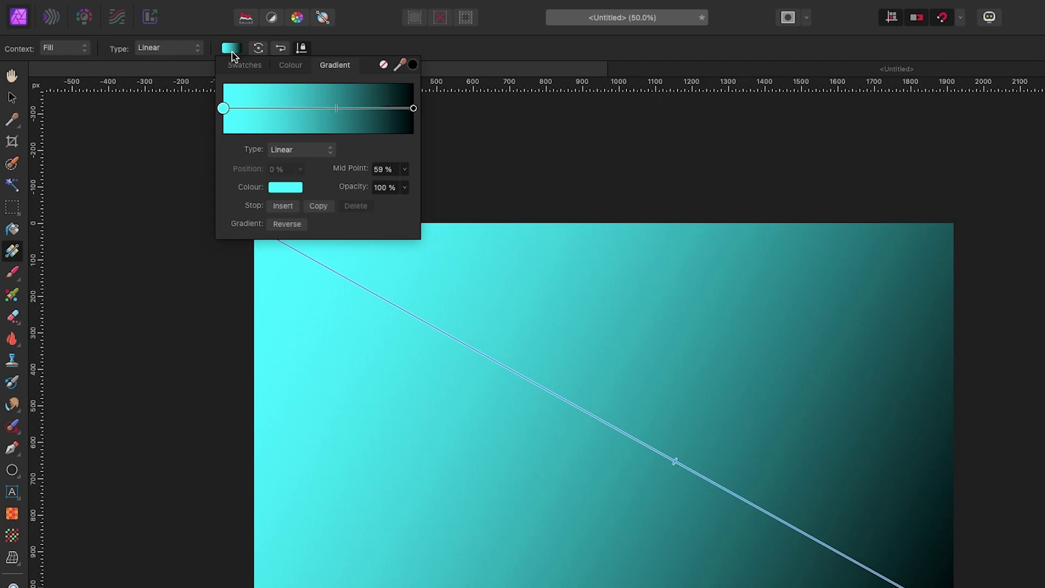
mouse_move(337, 114)
left_mouse_down()
mouse_move(296, 114)
mouse_move(373, 119)
mouse_move(257, 117)
mouse_move(368, 119)
mouse_move(319, 116)
left_mouse_up()
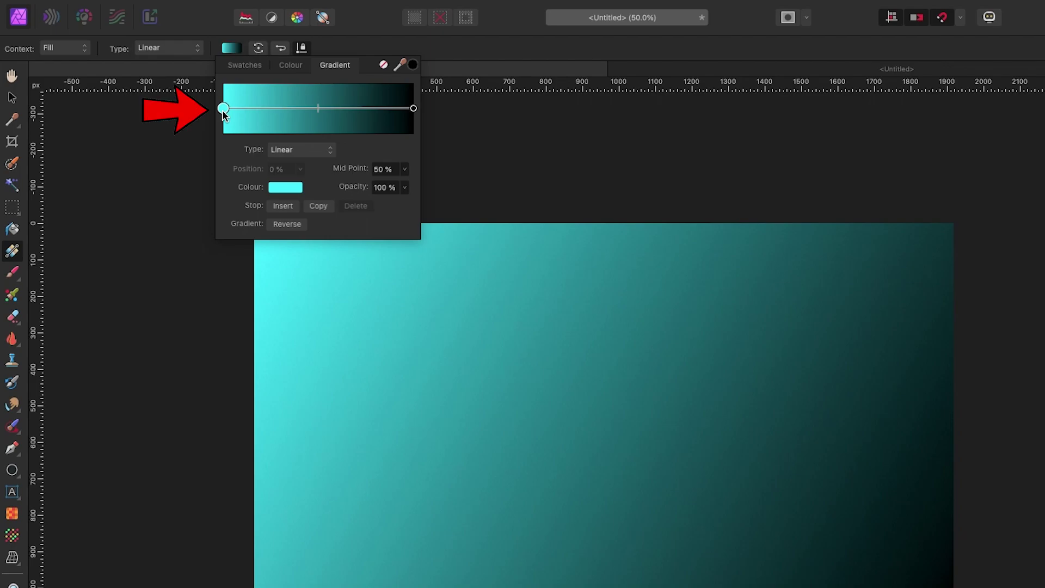
left_click(289, 188)
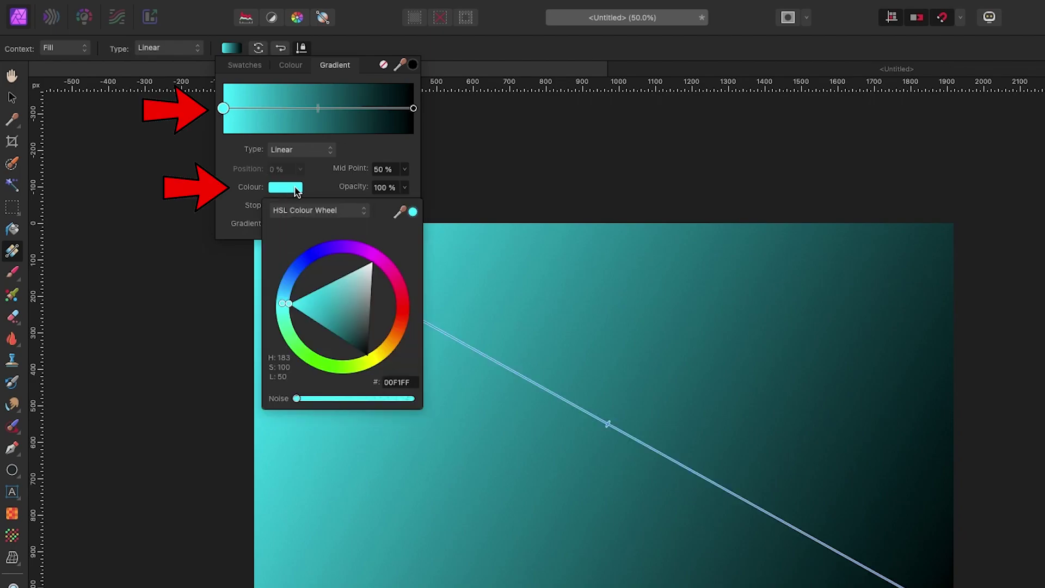
left_click(365, 252)
left_click_drag(365, 256, 382, 264)
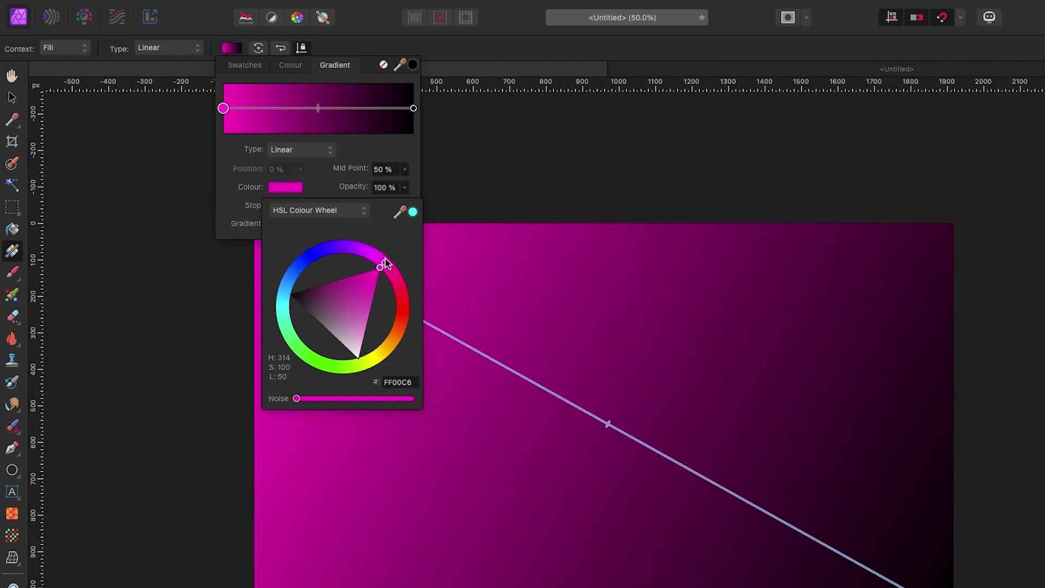
Make the black end stop cyan-blue and set the gradient midpoint to about 45%.
left_click(414, 109)
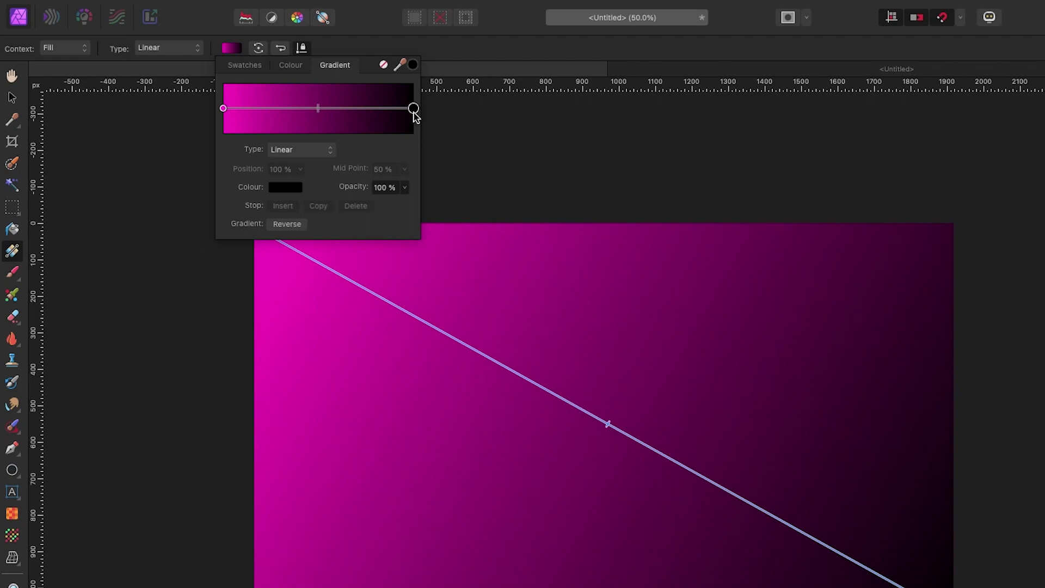
left_click(290, 187)
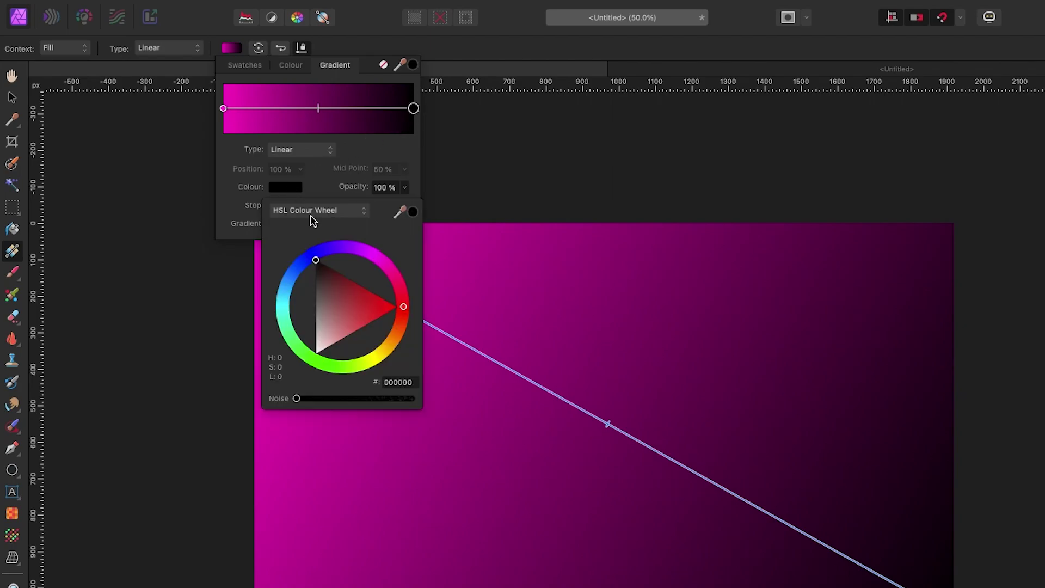
left_click(285, 288)
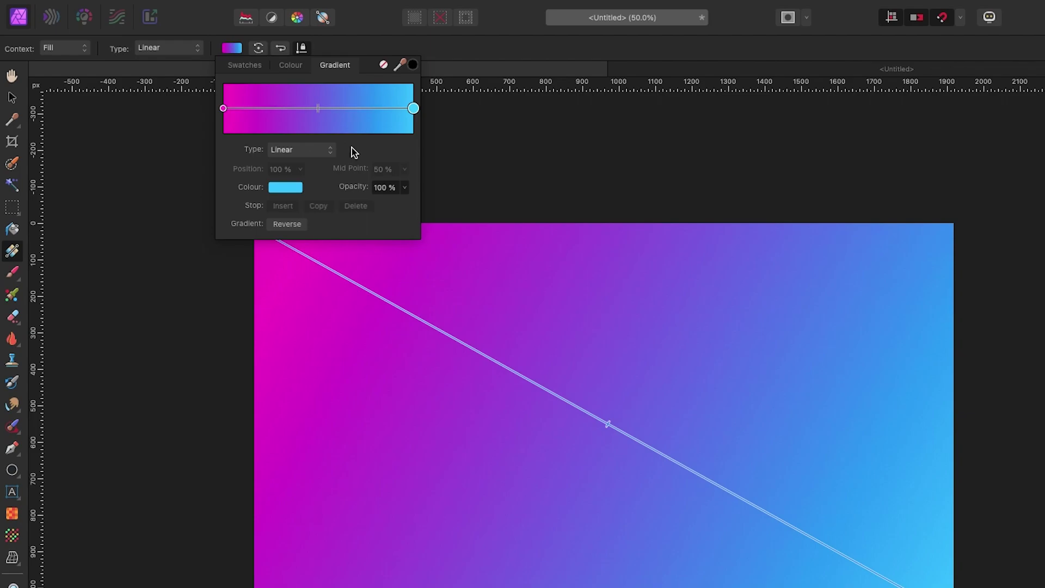
mouse_move(318, 108)
left_mouse_down()
mouse_move(334, 112)
mouse_move(309, 113)
left_mouse_up()
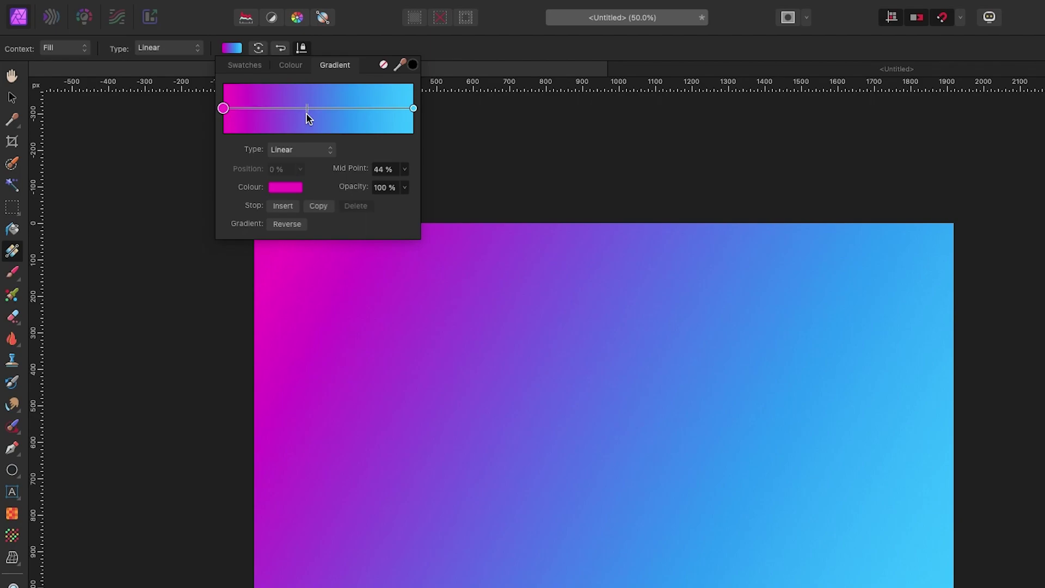
Add a green middle stop and adjust the magenta–green and green–cyan blend midpoints.
left_click(281, 206)
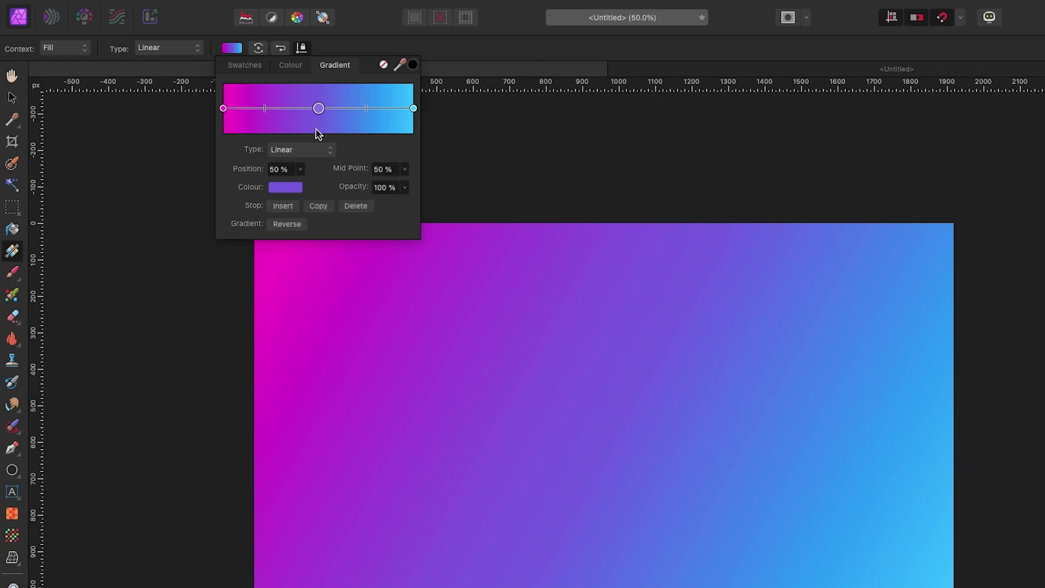
left_click(290, 192)
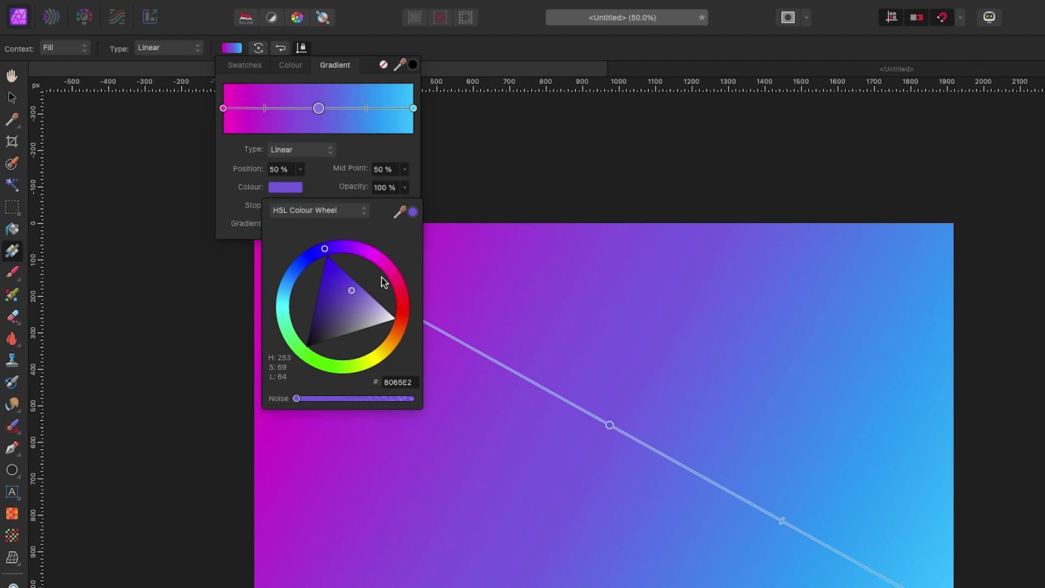
left_click_drag(400, 297, 325, 366)
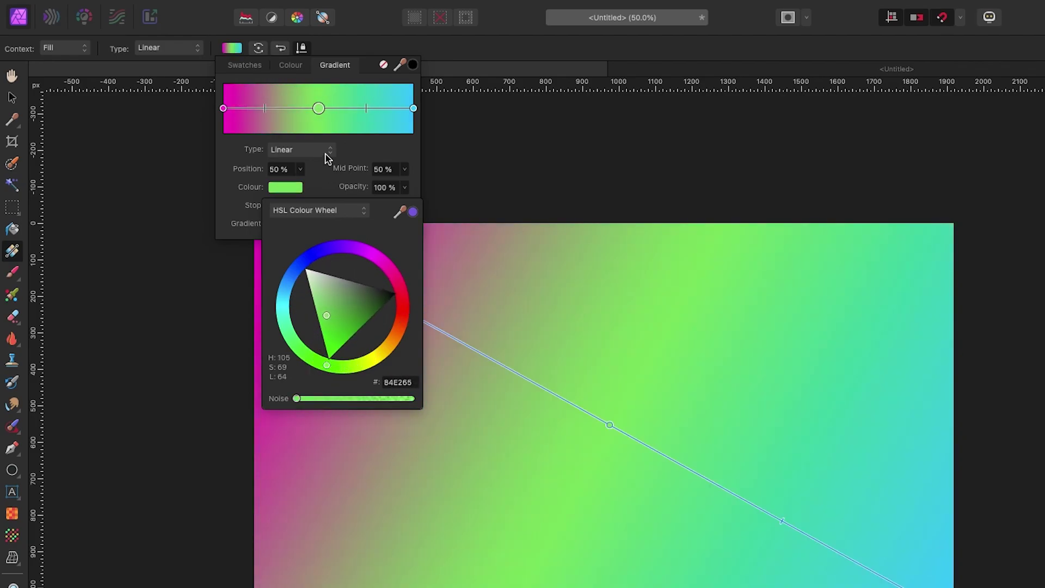
mouse_move(365, 107)
left_mouse_down()
mouse_move(374, 109)
mouse_move(337, 109)
left_mouse_up()
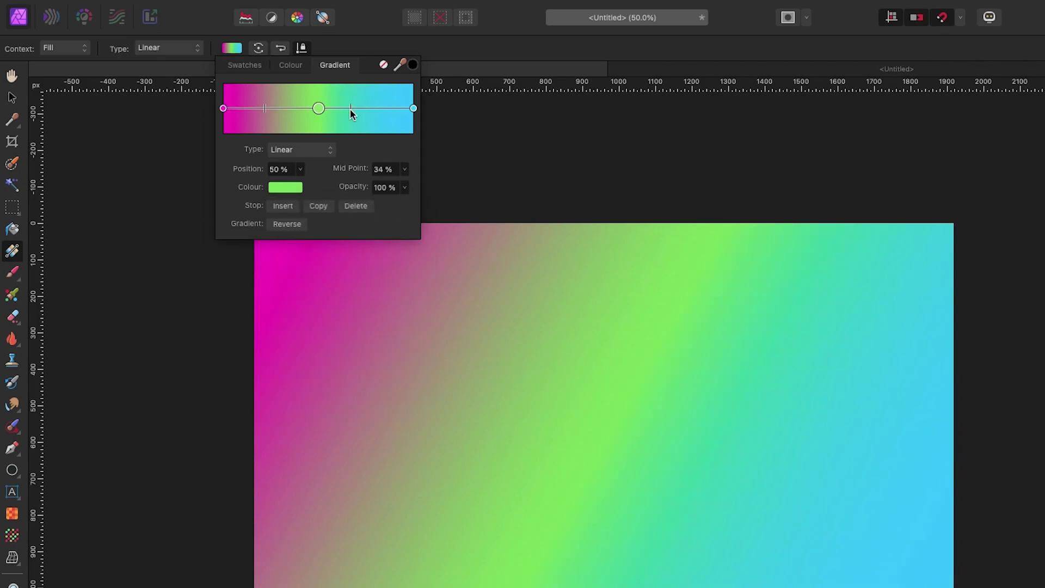
mouse_move(264, 109)
left_mouse_down()
mouse_move(285, 109)
mouse_move(273, 111)
left_mouse_up()
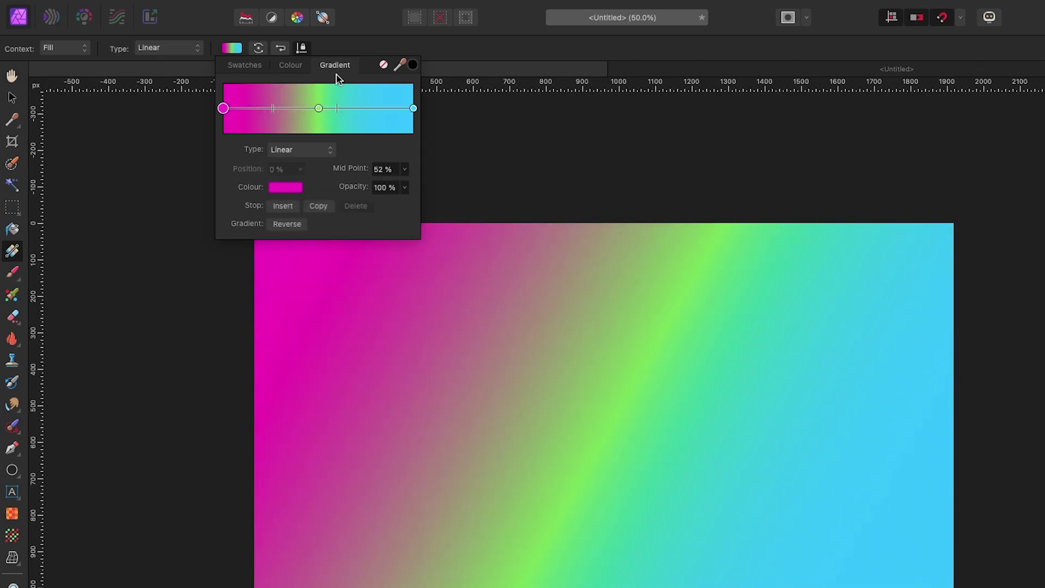
left_click(348, 52)
left_click(12, 97)
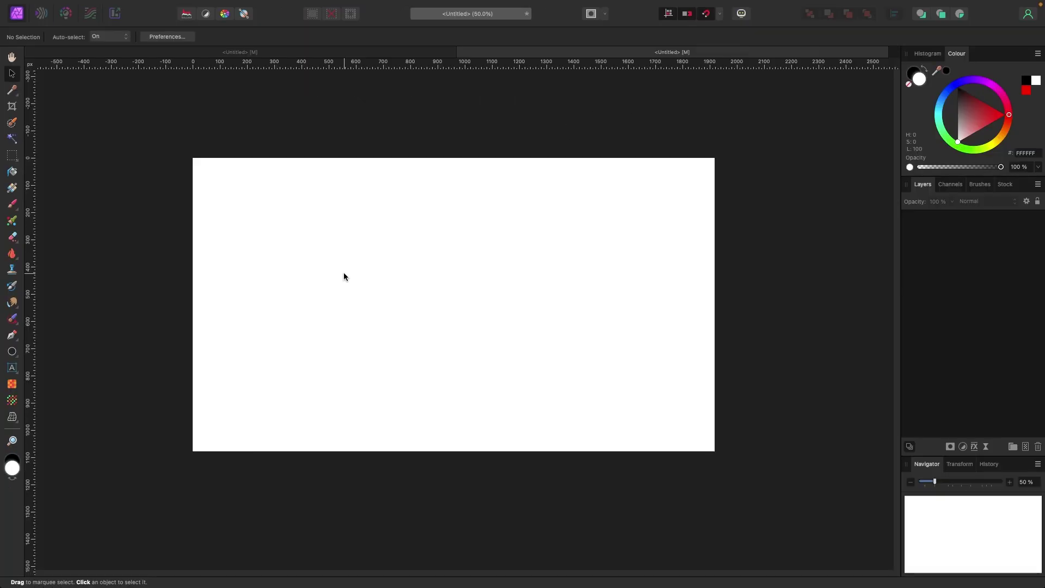
Create large artistic text 'HEY', enlarge and reposition it, and colour it red (FF0000).
left_click(12, 368)
left_click_drag(238, 224, 419, 354)
type("HEY")
key("Escape")
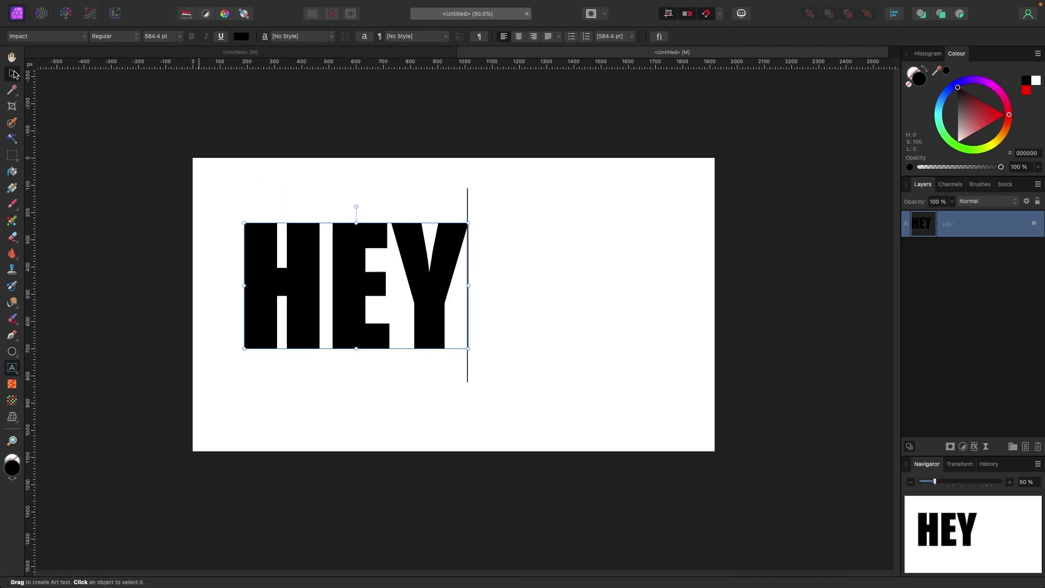
left_click_drag(465, 346, 625, 397)
left_click_drag(550, 396, 567, 364)
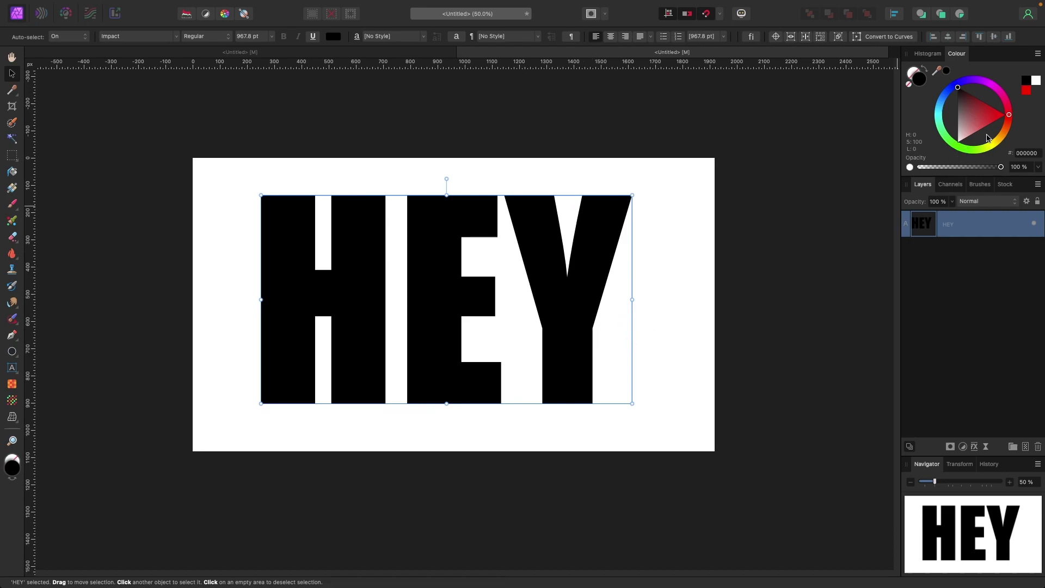
left_click(1004, 115)
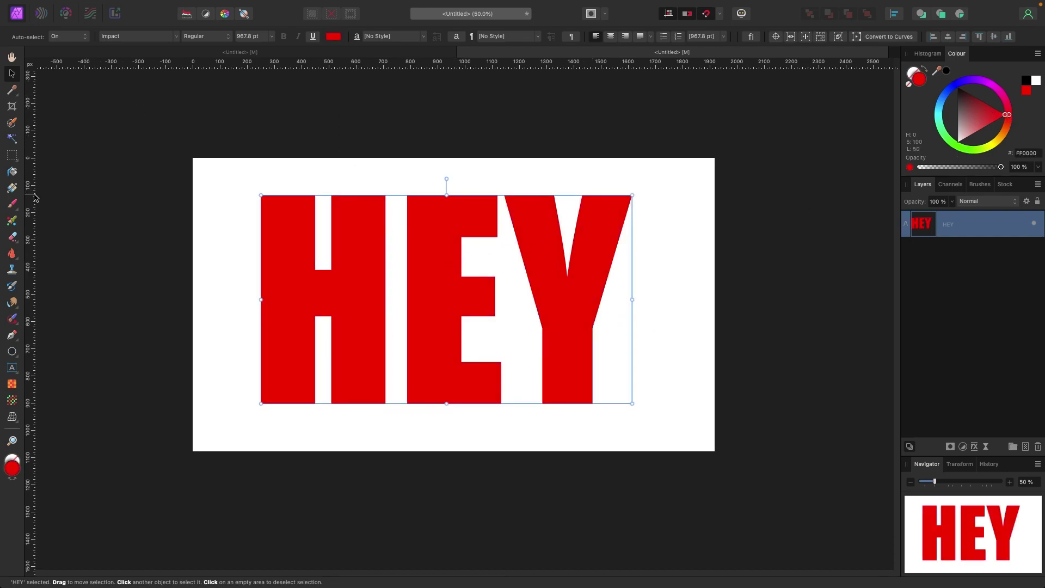
left_click(13, 189)
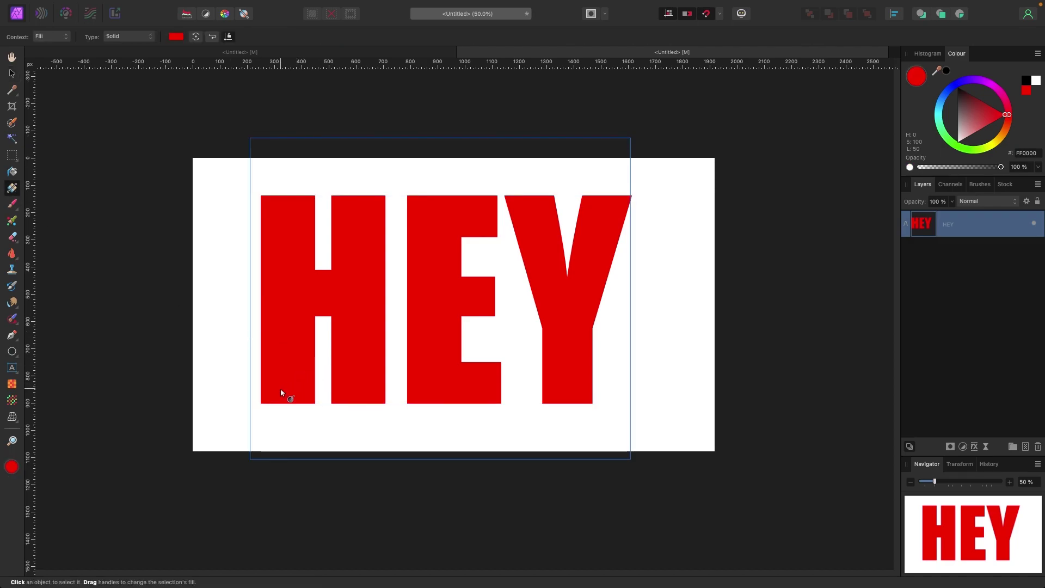
Drag a diagonal red-to-black gradient across HEY and set its midpoint to 60%.
left_click_drag(271, 390, 614, 210)
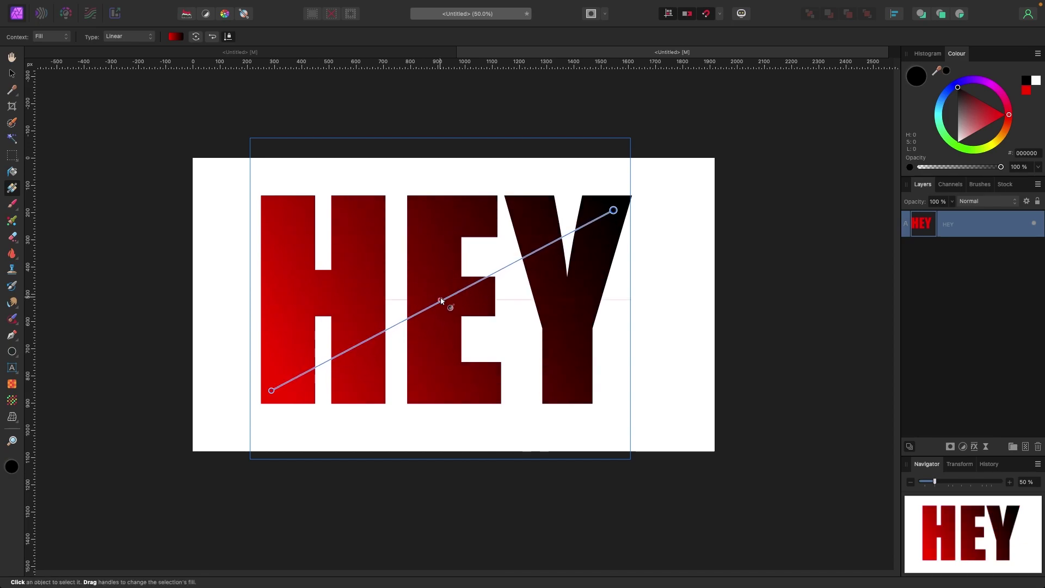
mouse_move(443, 301)
left_mouse_down()
mouse_move(375, 329)
mouse_move(571, 249)
mouse_move(463, 289)
left_mouse_up()
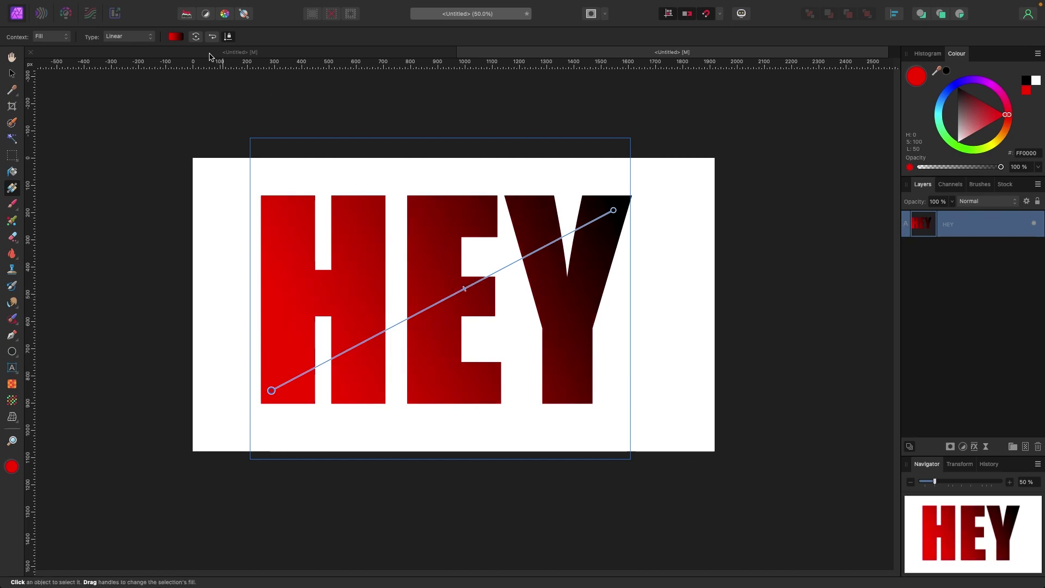
left_click(175, 37)
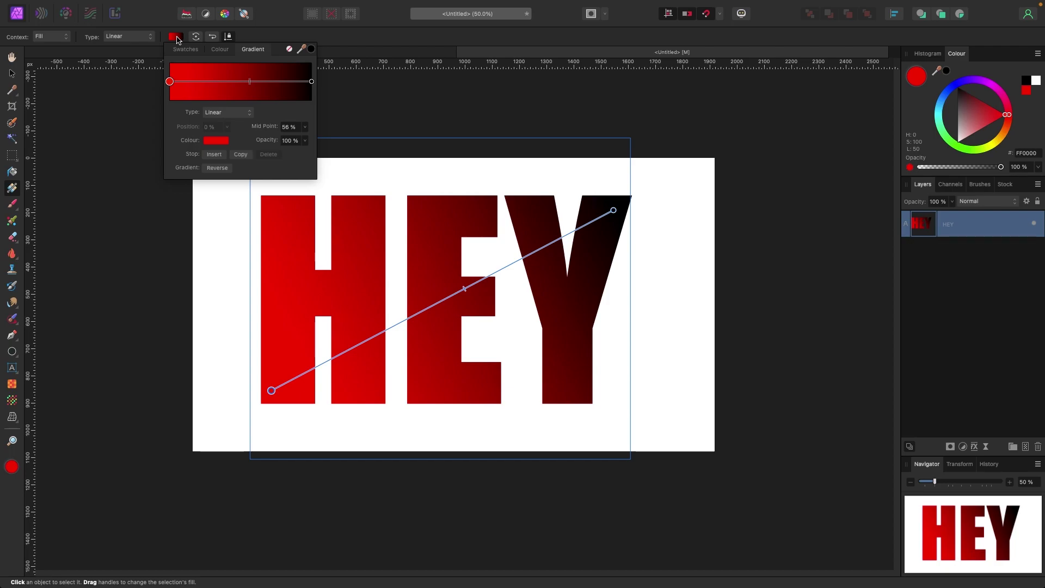
mouse_move(249, 85)
left_mouse_down()
mouse_move(210, 84)
mouse_move(269, 81)
mouse_move(255, 81)
left_mouse_up()
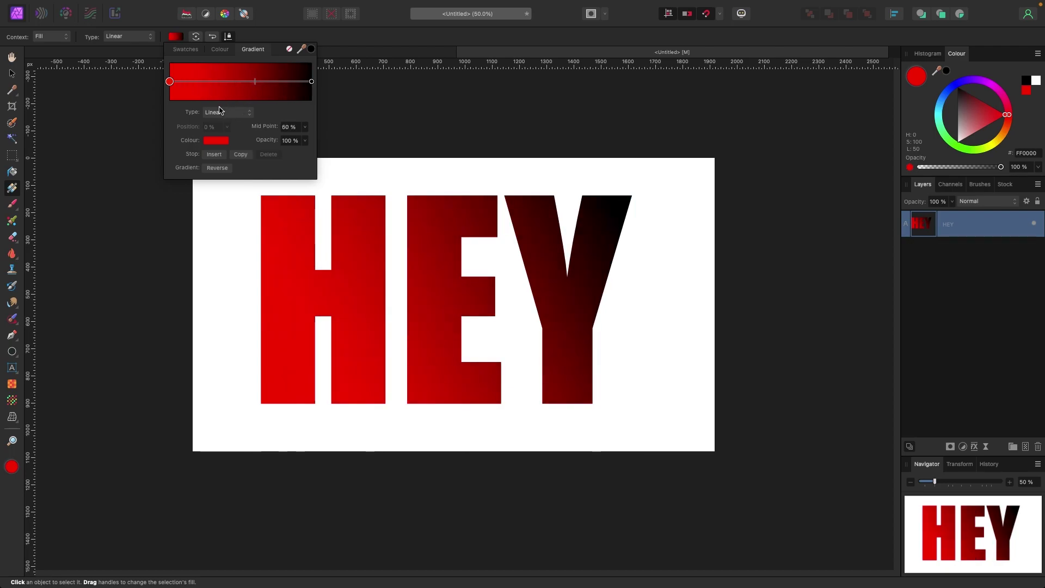
Add a teal middle stop, then delete it, leaving the red-to-black gradient, and deselect.
left_click(214, 154)
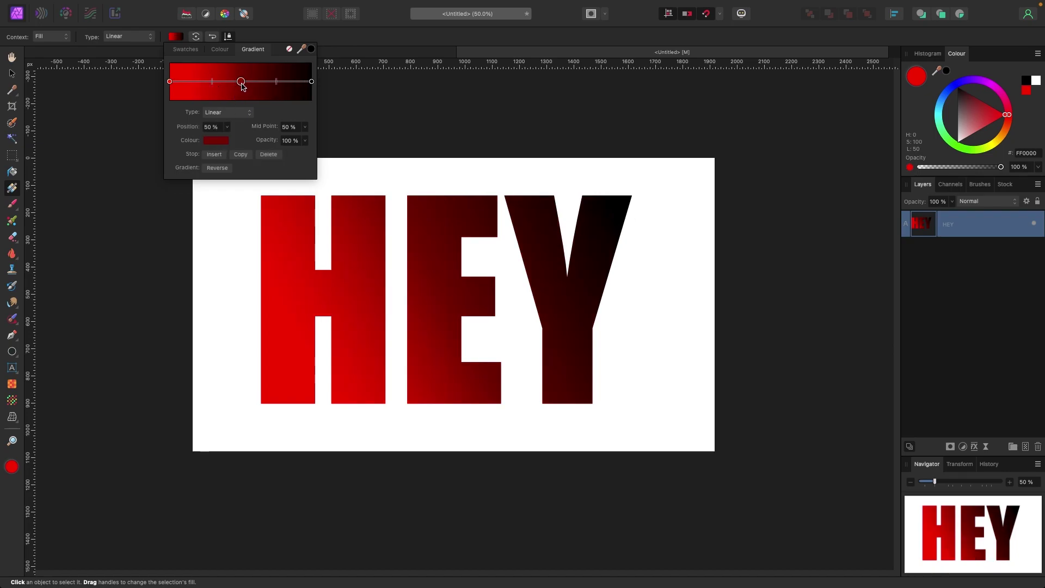
left_click(214, 141)
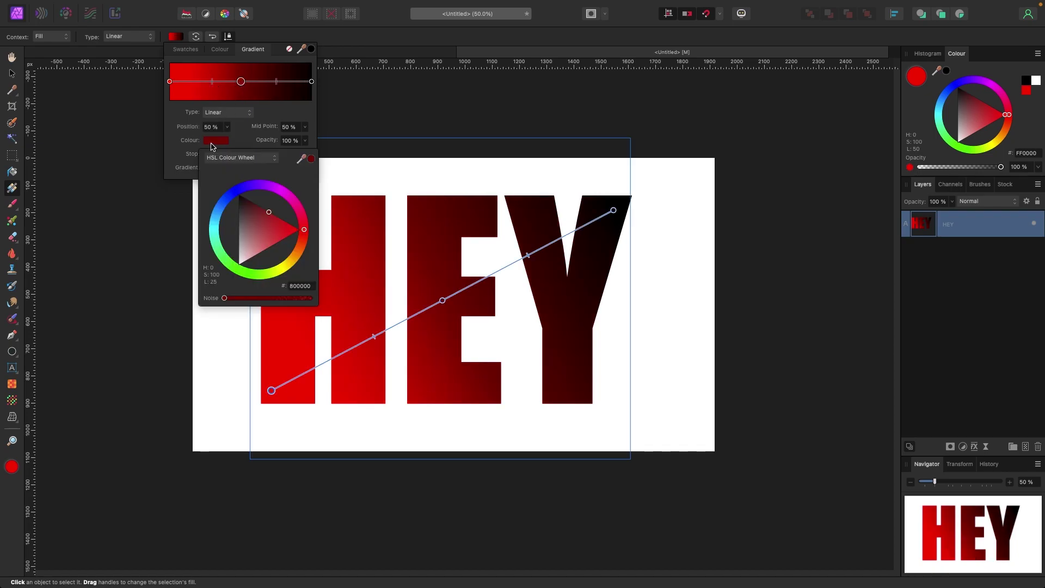
left_click(226, 198)
mouse_move(213, 219)
left_mouse_down()
mouse_move(217, 207)
mouse_move(213, 226)
left_mouse_up()
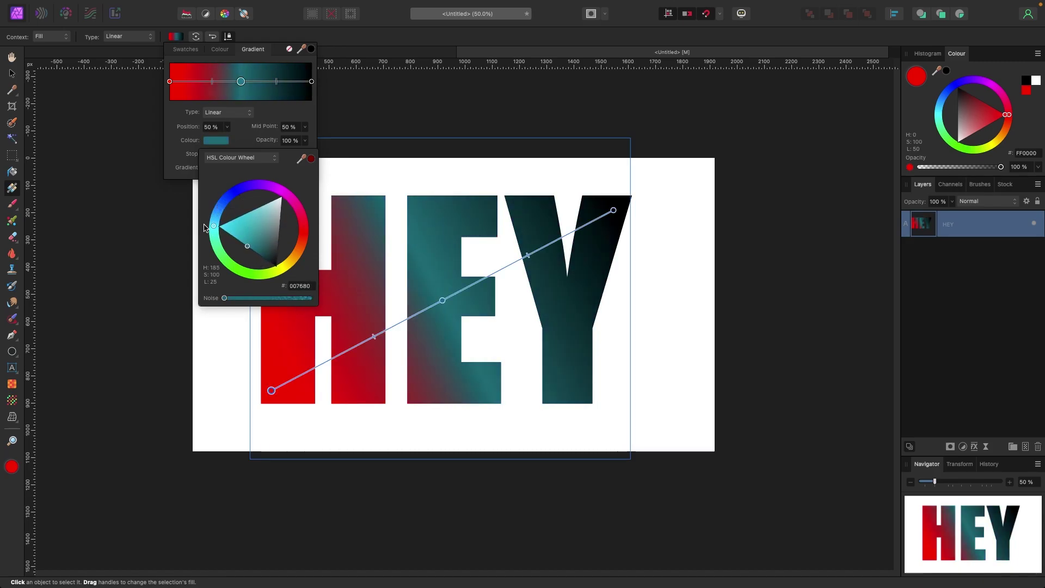
left_click(242, 83)
left_click(266, 155)
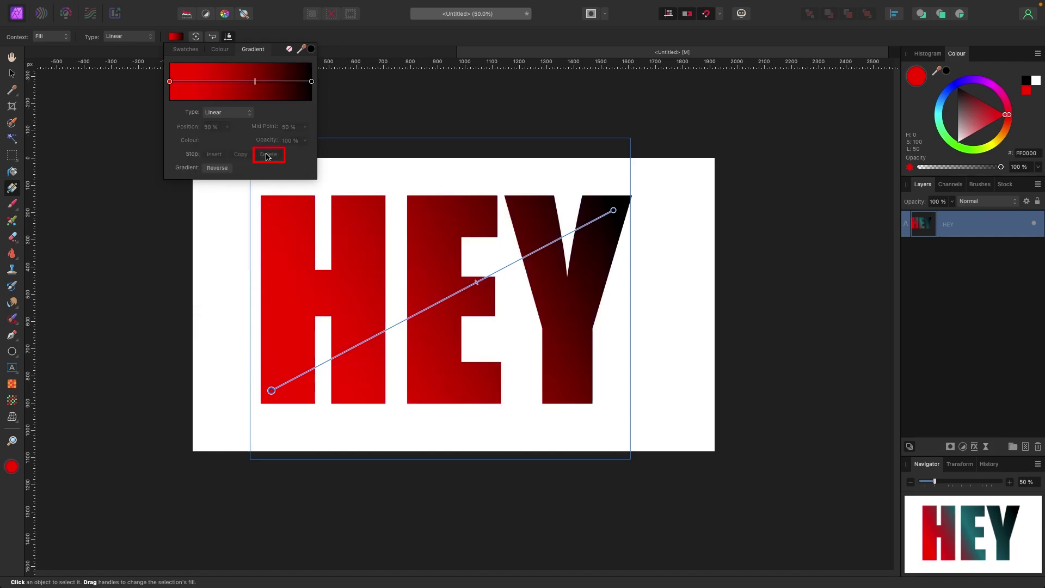
left_click(12, 73)
left_click(113, 143)
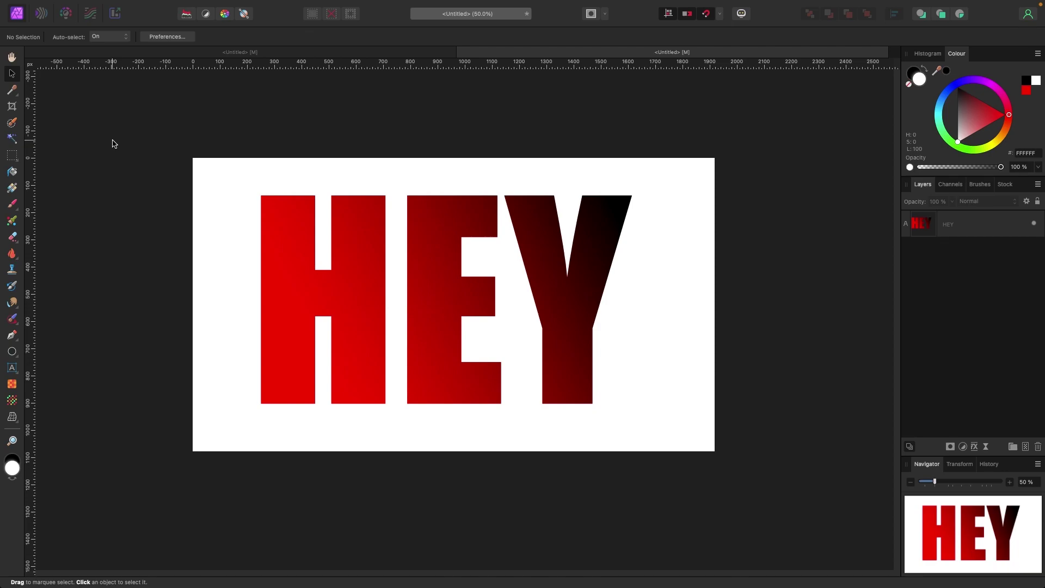
Delete the HEY text and draw a circle filled steel blue (007EB0) on the canvas.
left_click(348, 280)
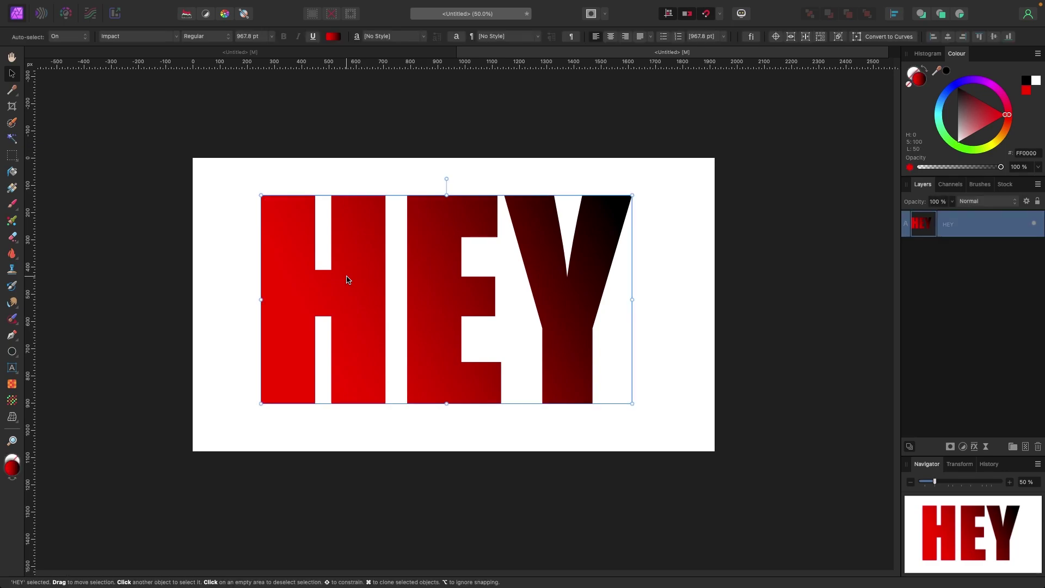
key("Delete")
left_click(12, 351)
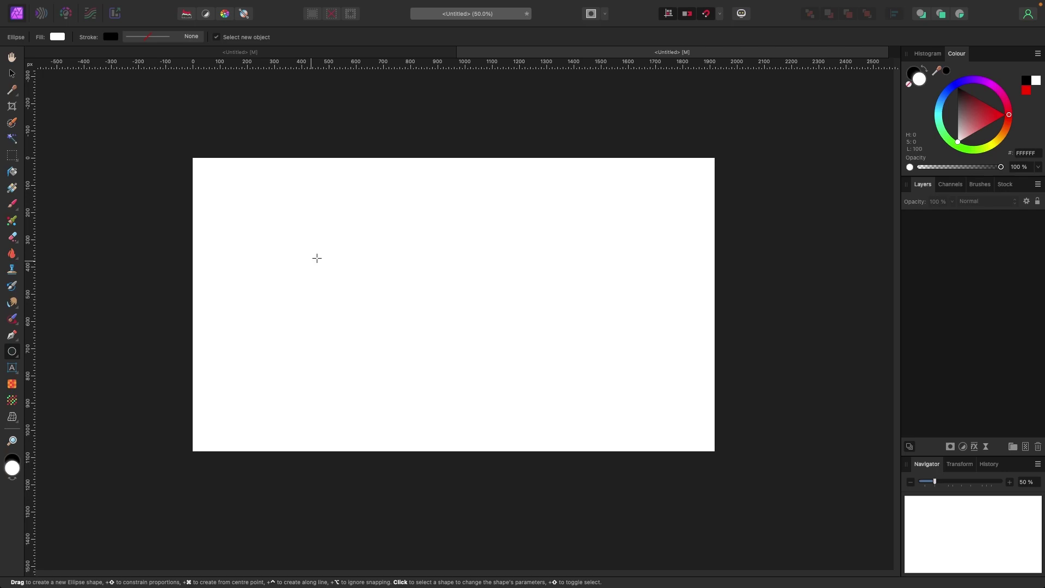
left_click_drag(334, 199, 636, 351)
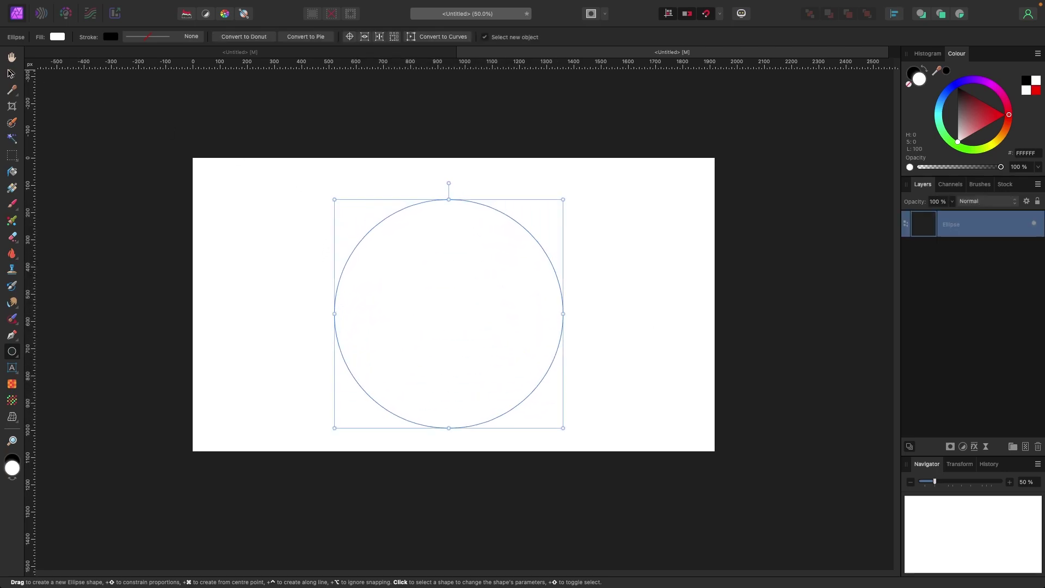
left_click(9, 73)
left_click_drag(404, 294, 408, 290)
mouse_move(944, 116)
left_mouse_down()
mouse_move(946, 99)
mouse_move(971, 130)
mouse_move(971, 100)
mouse_move(948, 93)
mouse_move(939, 104)
mouse_move(954, 128)
left_mouse_up()
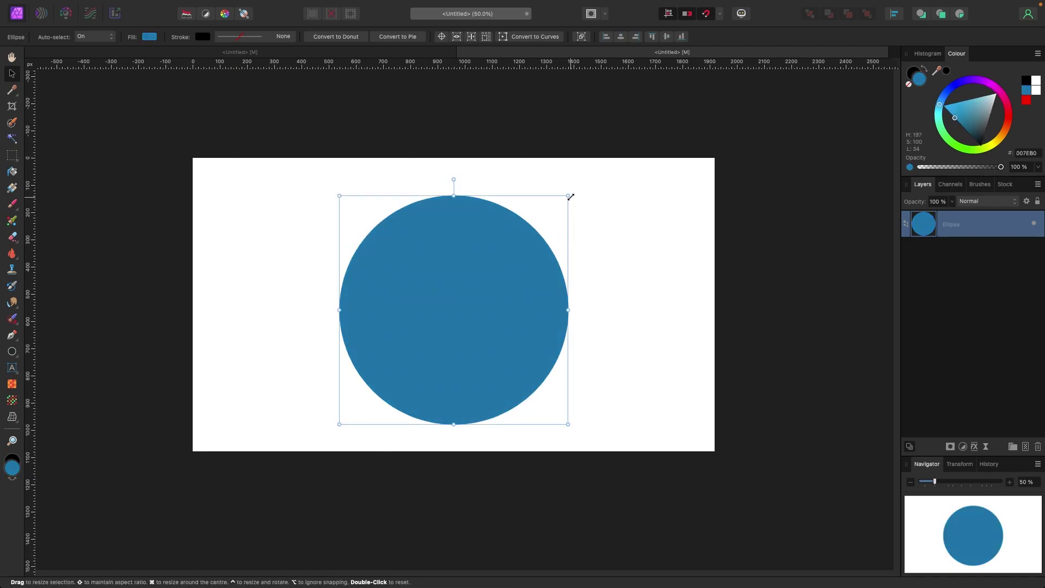
Shrink and centre the circle, duplicate it with Cmd+J, and space the copy beside the original.
left_click_drag(568, 195, 536, 227)
left_click_drag(471, 308, 591, 285)
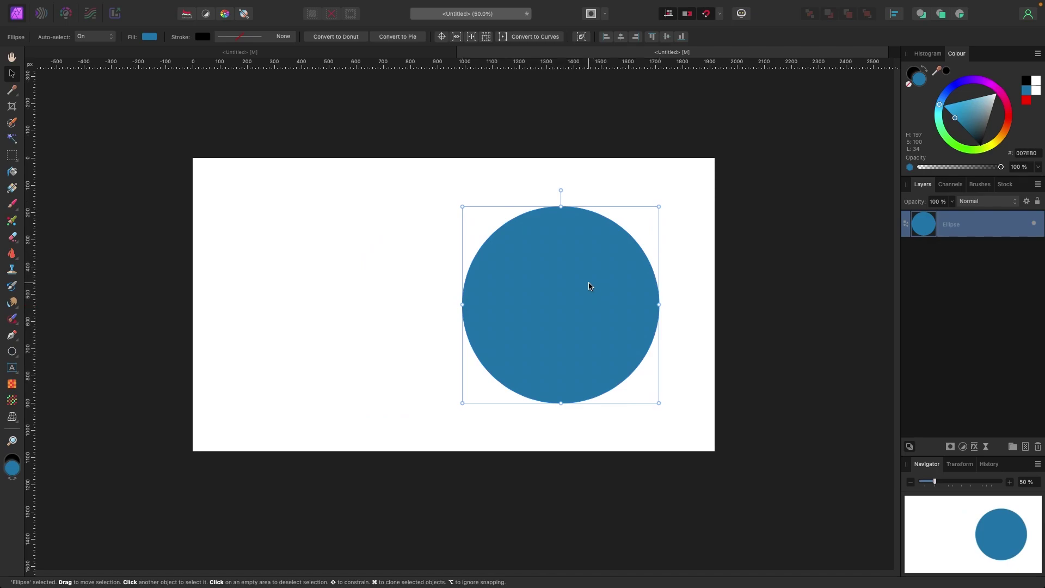
key("super+j")
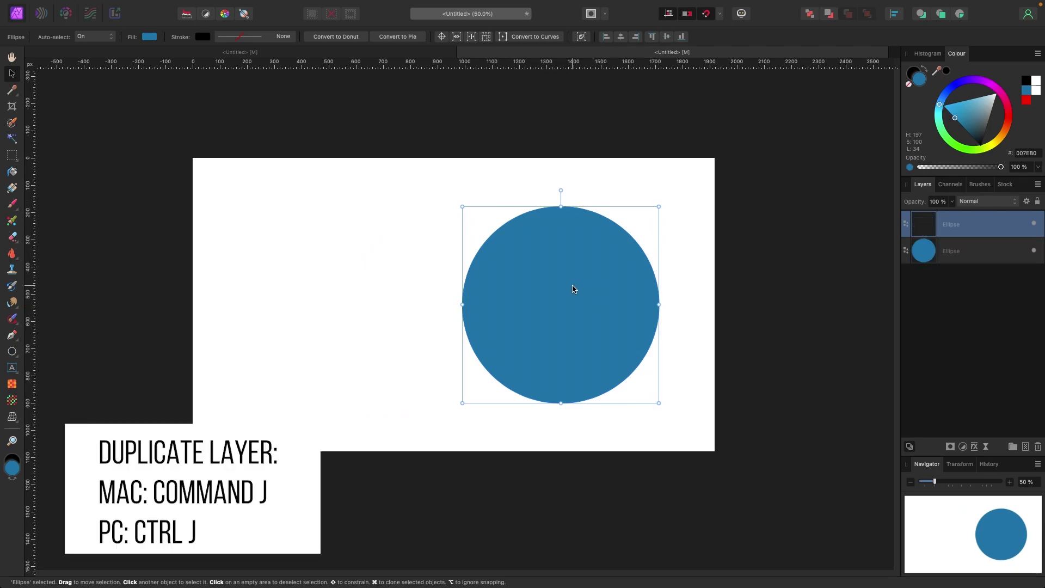
left_click_drag(637, 287, 410, 281)
mouse_move(487, 292)
left_mouse_down()
mouse_move(525, 296)
mouse_move(493, 294)
left_mouse_up()
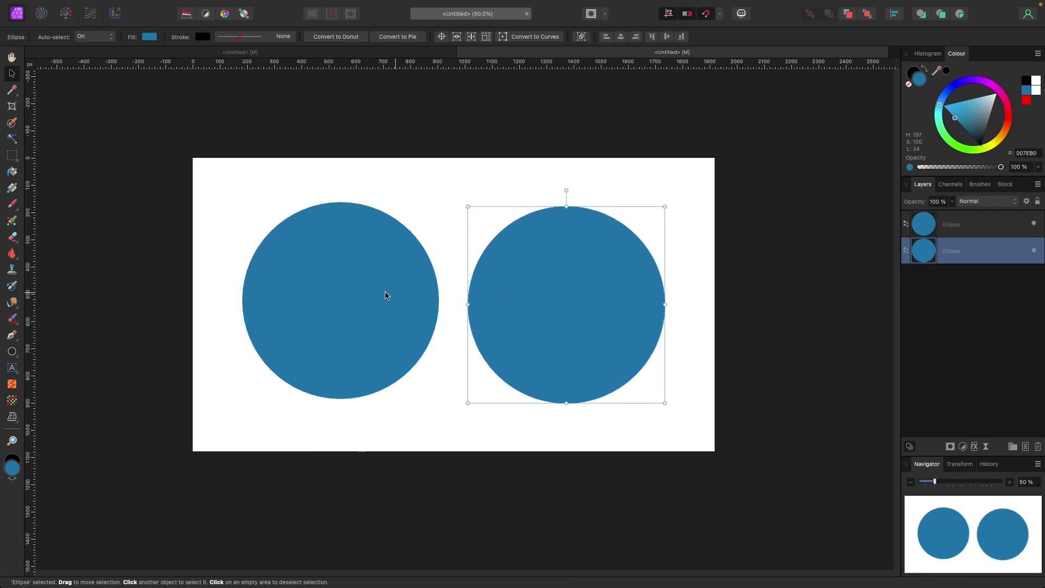
left_click(363, 291)
left_click(597, 252)
Lay a diagonal blue-to-black linear gradient across the right circle, midpoint pushed toward black.
left_click(11, 189)
left_click_drag(503, 238, 643, 362)
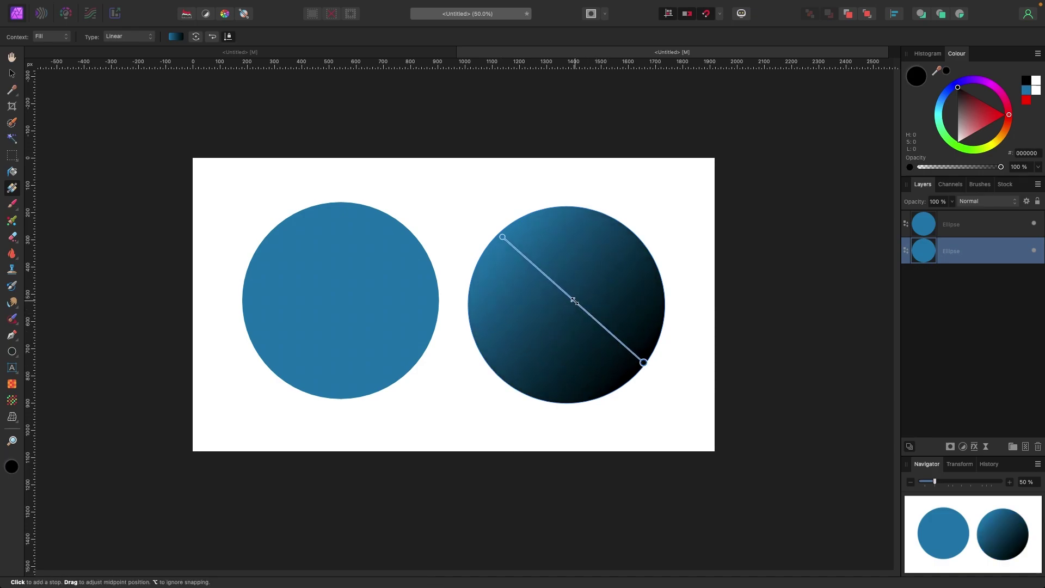
left_click_drag(573, 300, 659, 383)
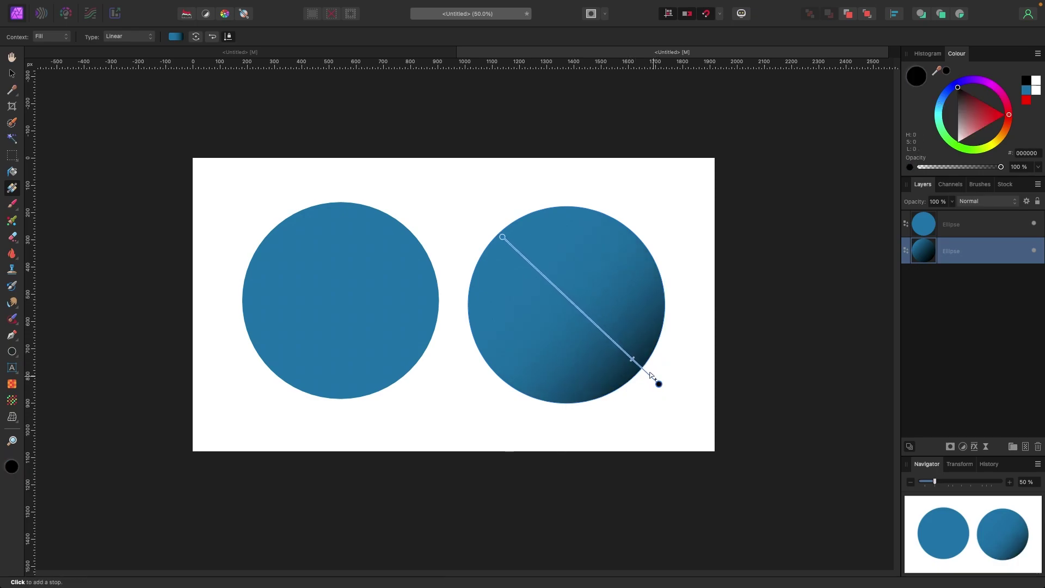
left_click(629, 355)
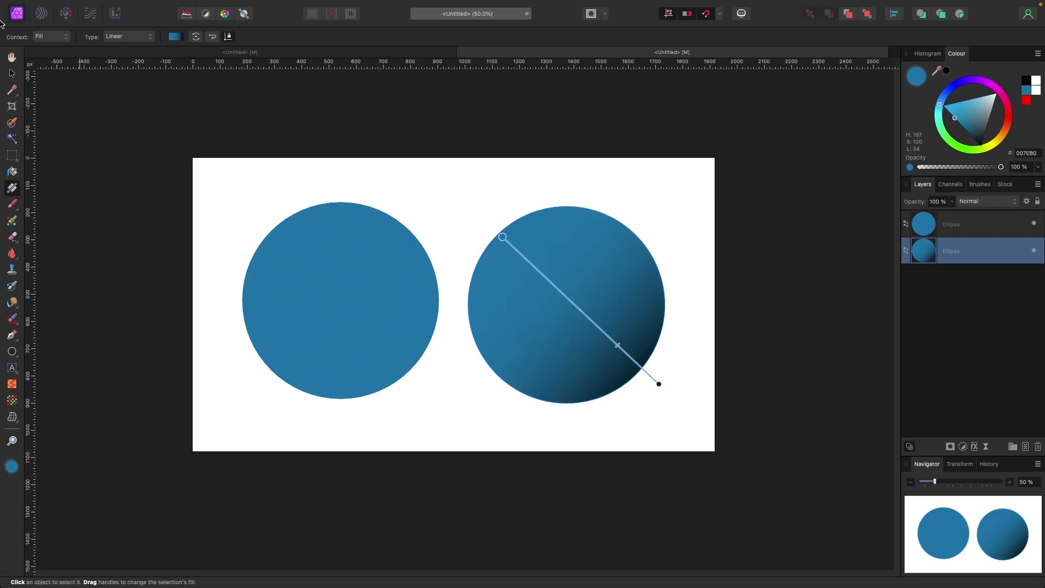
left_click(12, 73)
left_click(139, 178)
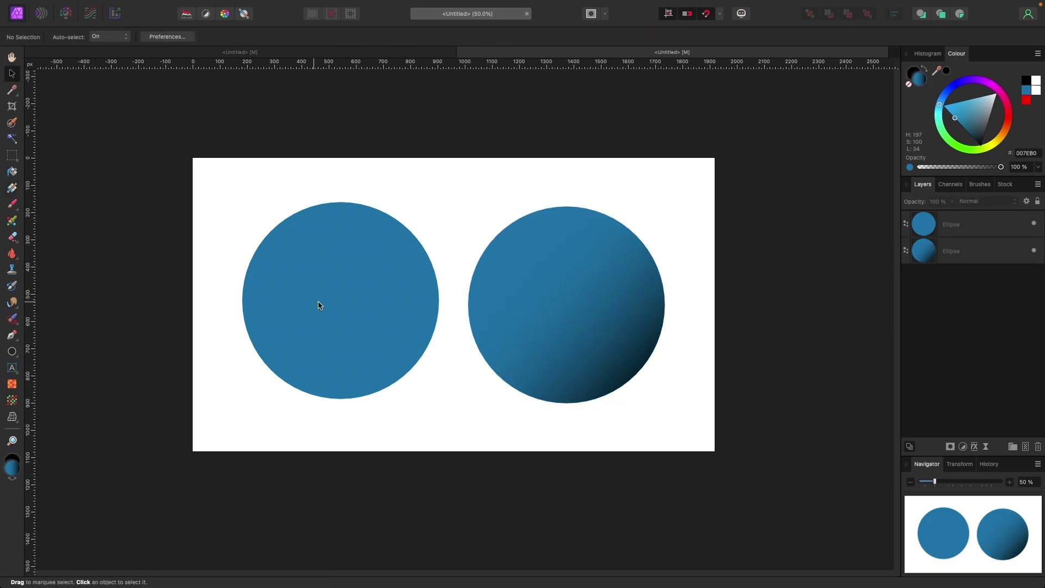
left_click(325, 299)
Give the right circle an Outer Shadow: 19.5 px radius, 6.9 px offset, 16% intensity.
left_click(526, 306)
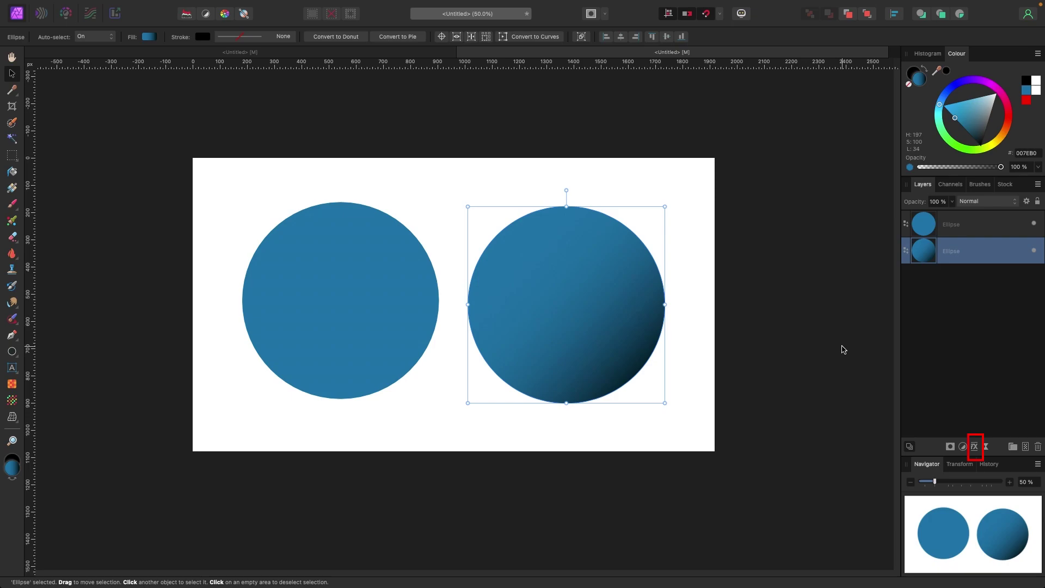
left_click(974, 447)
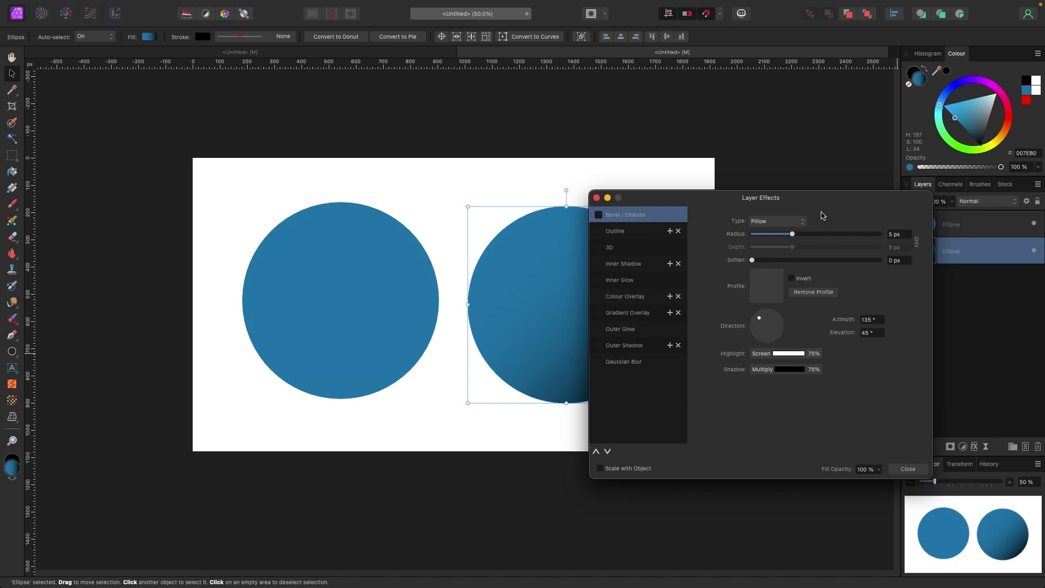
left_click_drag(823, 205, 916, 211)
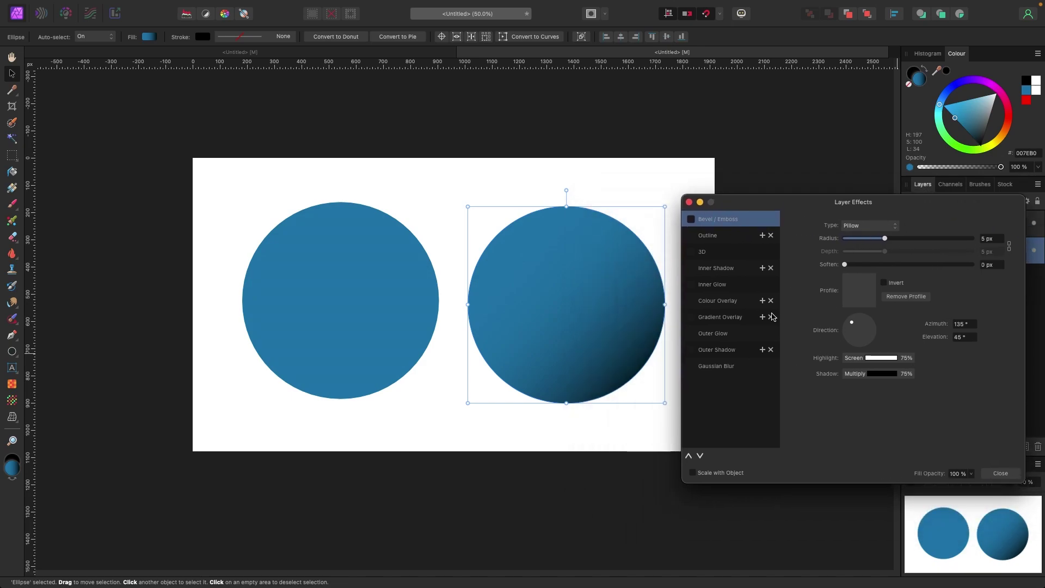
left_click(716, 350)
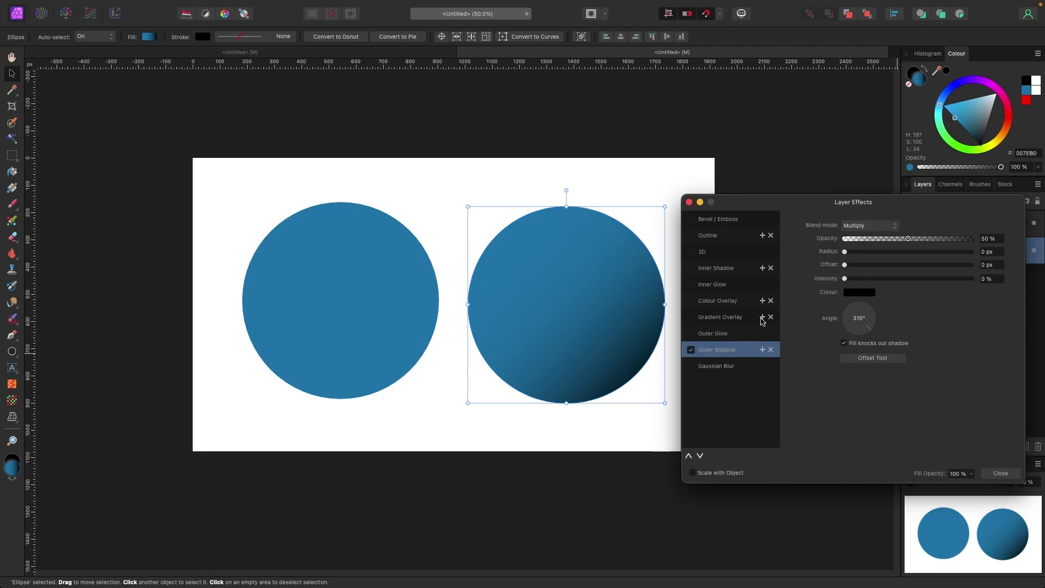
left_click_drag(844, 252, 865, 282)
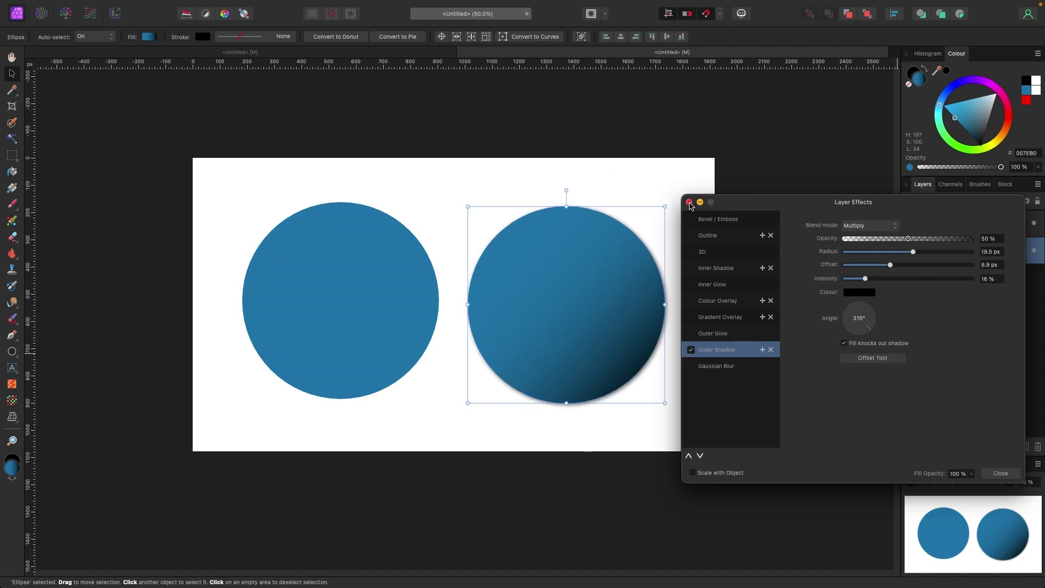
left_click(689, 203)
Select each circle in turn to compare the shadowed and flat versions, then deselect.
left_click(747, 163)
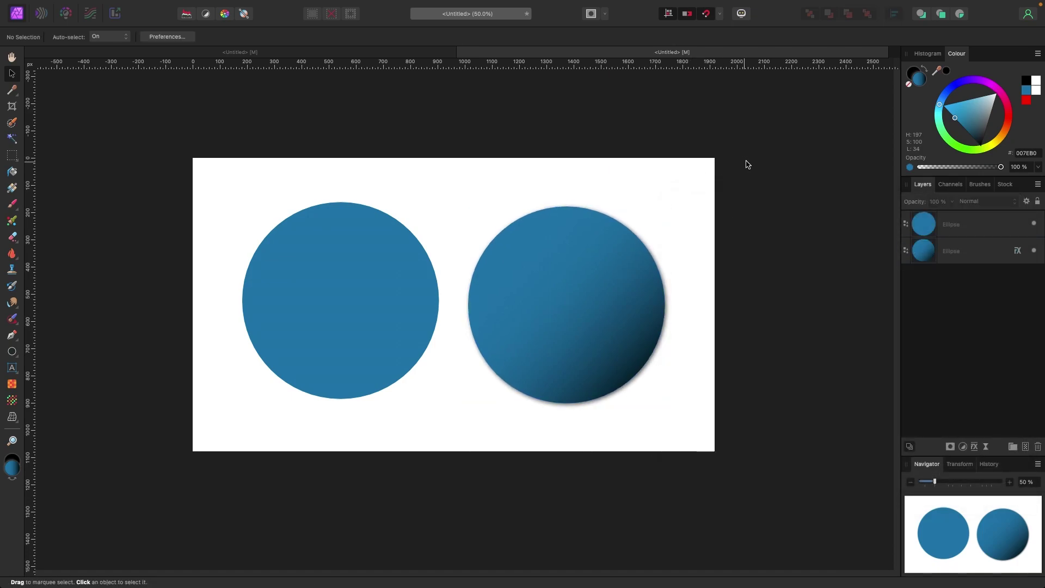
left_click(362, 325)
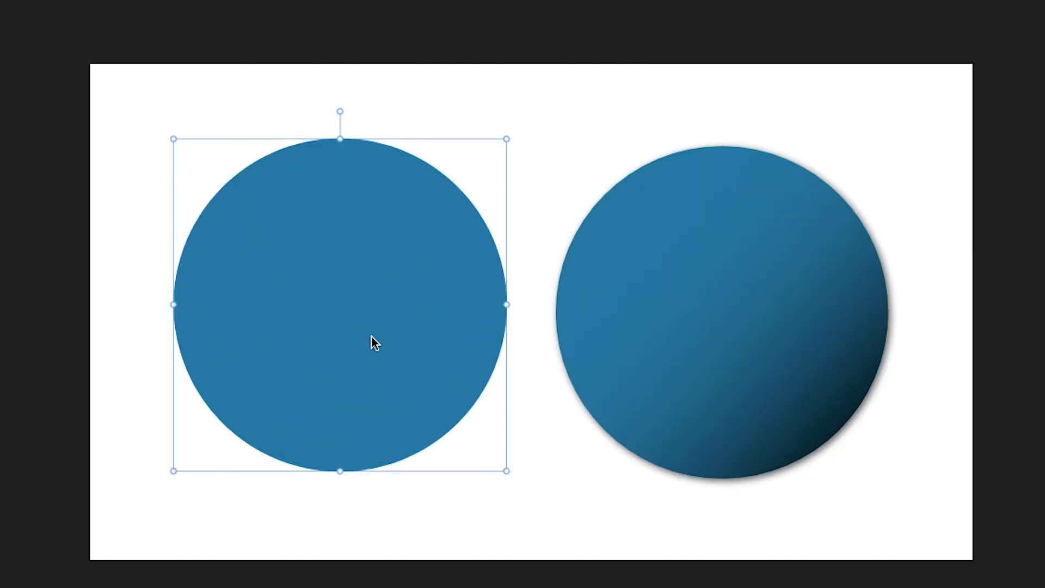
left_click(736, 332)
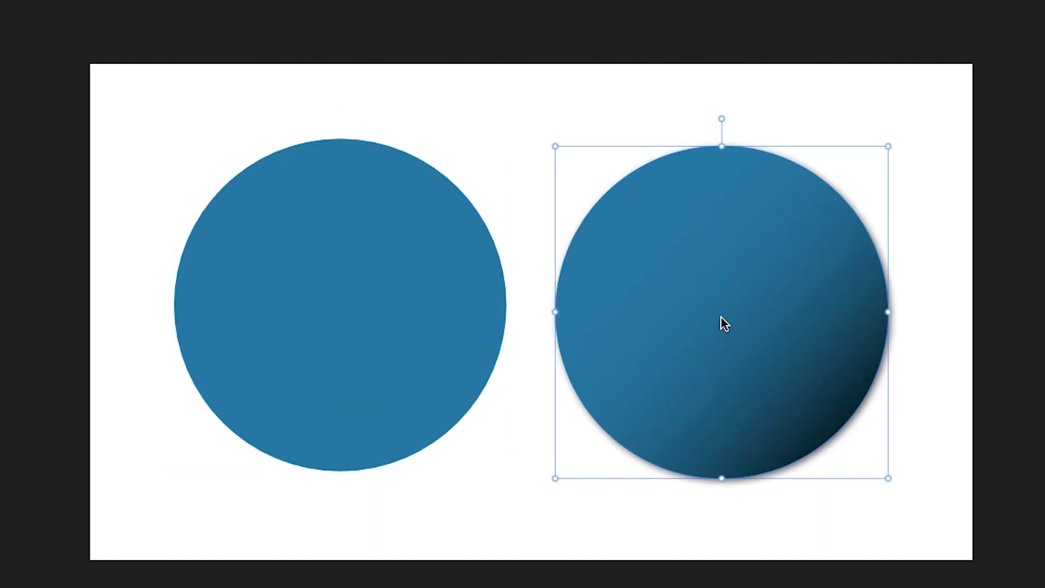
left_click(935, 386)
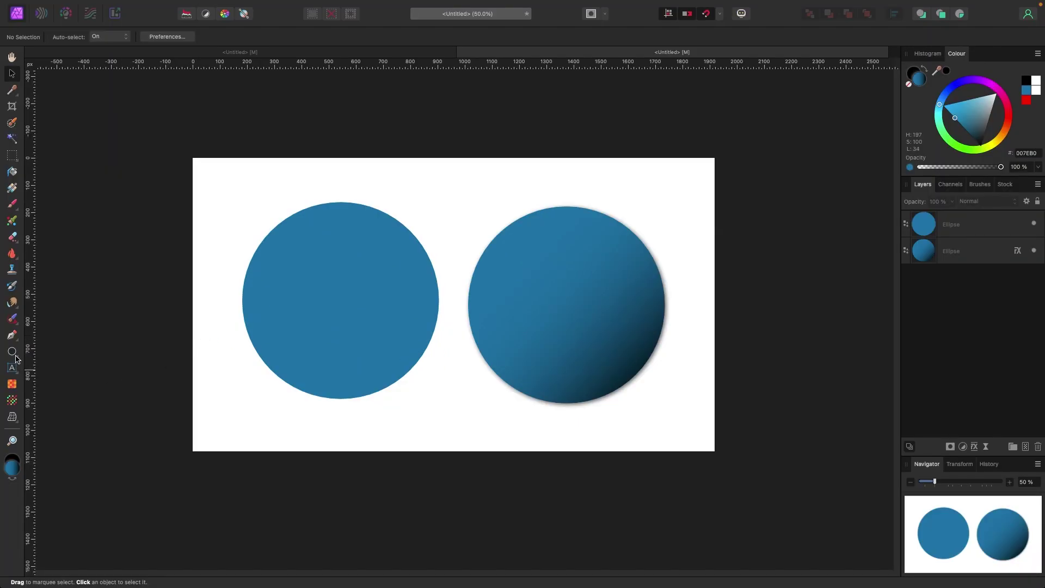
Draw a crescent shape over the upper left of the right circle with the Crescent Tool.
left_click(15, 357)
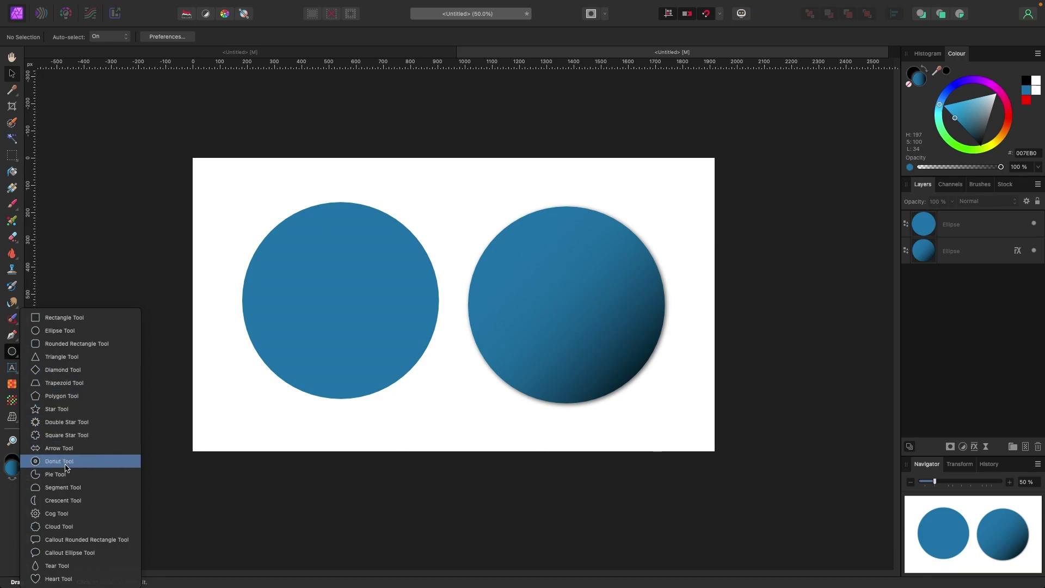
left_click(54, 500)
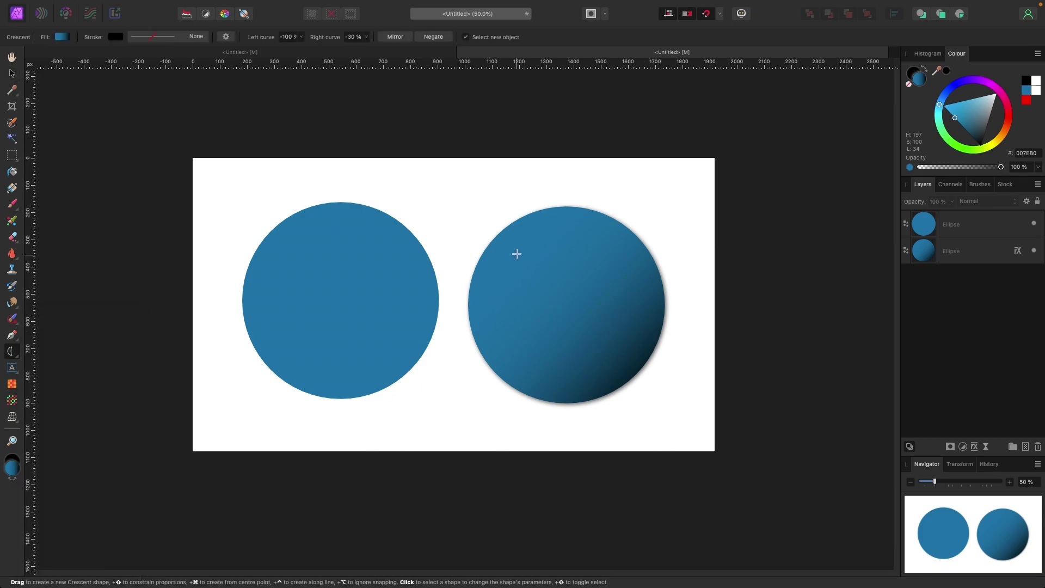
left_click_drag(516, 246, 631, 360)
Fill the crescent near-white (F9F9F9) and place it inside the right circle's left side.
left_click(11, 72)
left_click_drag(545, 304, 461, 228)
left_click_drag(955, 120, 1001, 96)
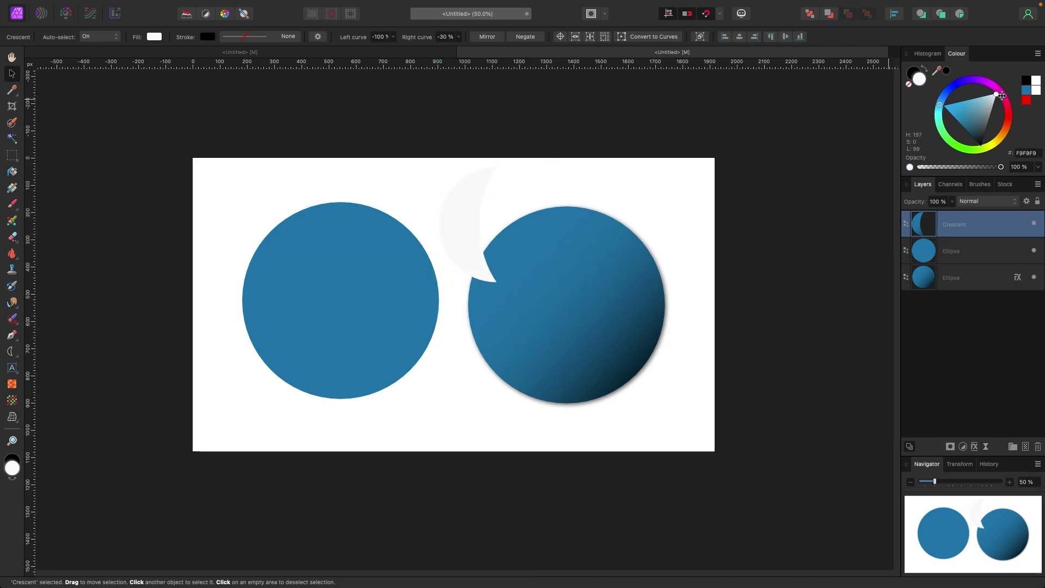
left_click_drag(460, 210, 504, 283)
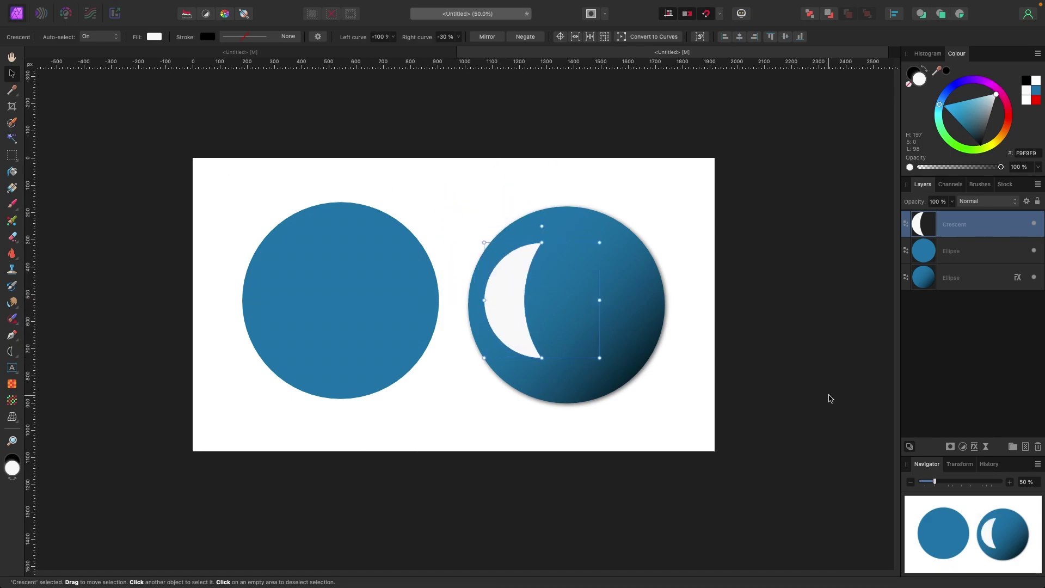
Add a live Gaussian Blur with a 40.7 px radius to the crescent.
left_click(986, 447)
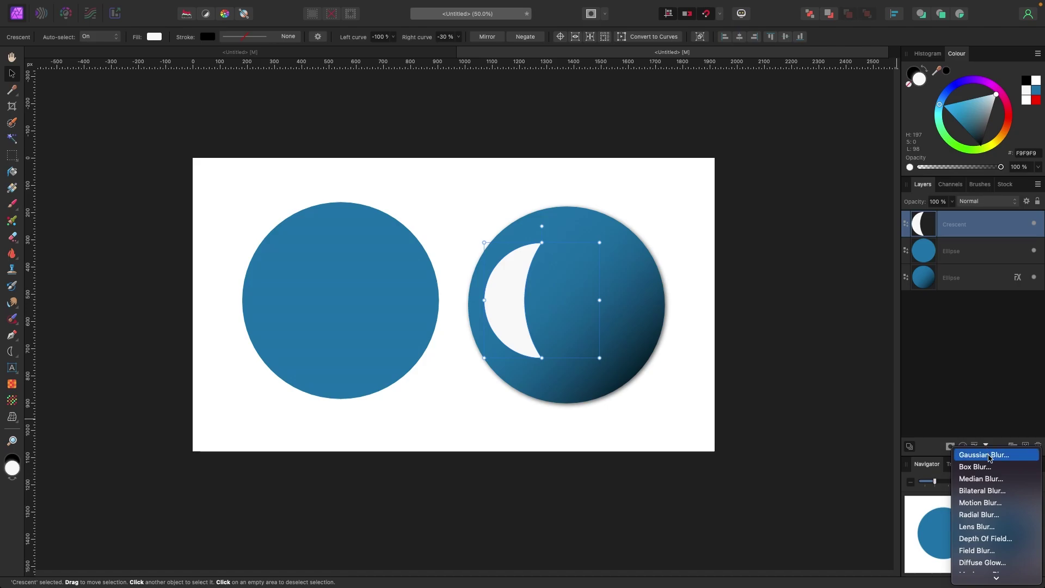
left_click(986, 455)
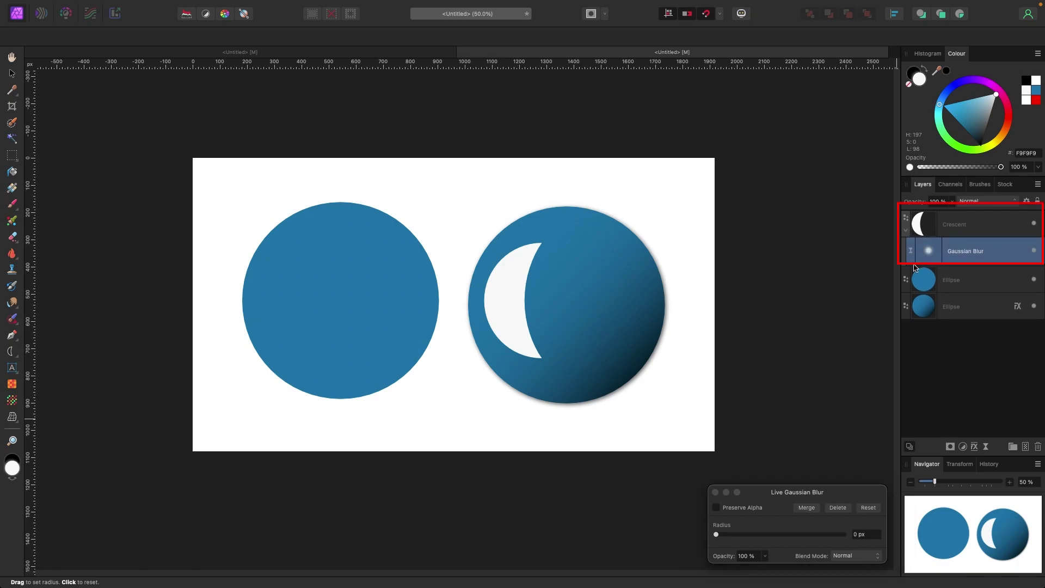
left_click_drag(719, 536, 837, 533)
left_click(715, 493)
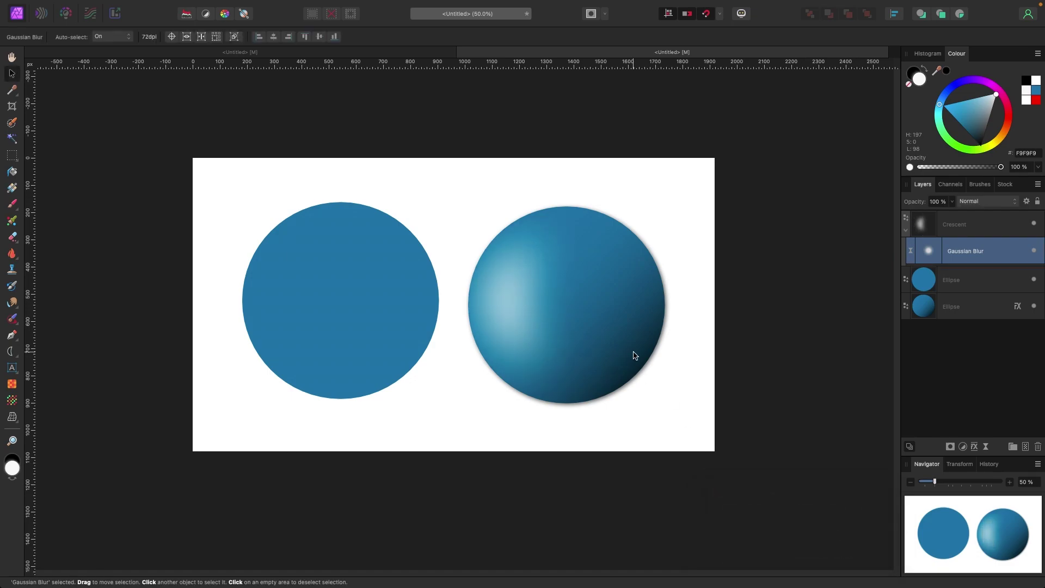
Stretch the blurred crescent taller at top and bottom and recentre it on the sphere.
left_click(916, 235)
left_click_drag(574, 312, 571, 321)
left_click_drag(541, 359, 541, 377)
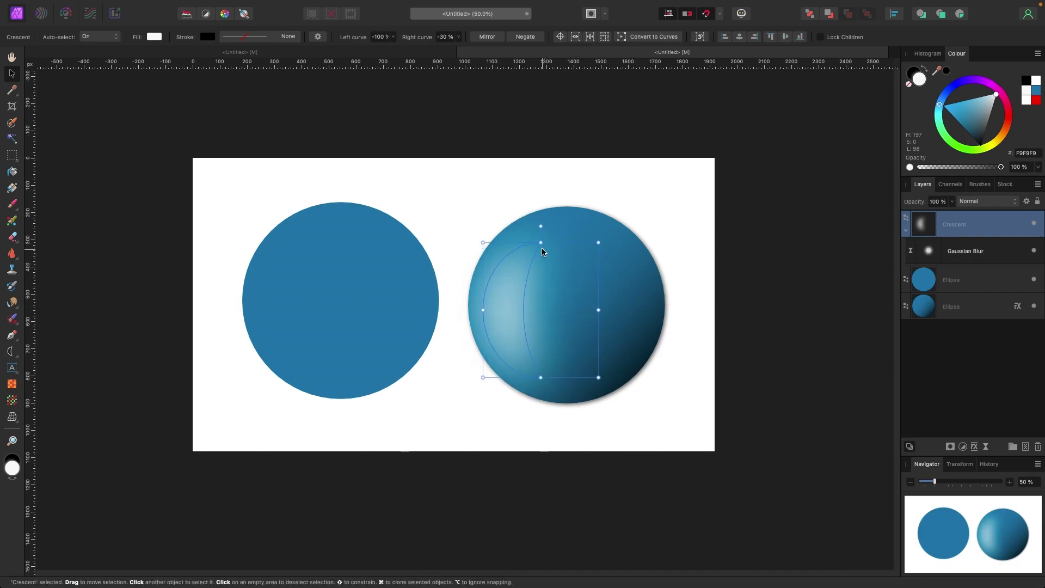
left_click_drag(541, 243, 541, 228)
left_click_drag(548, 283, 549, 284)
left_click(777, 238)
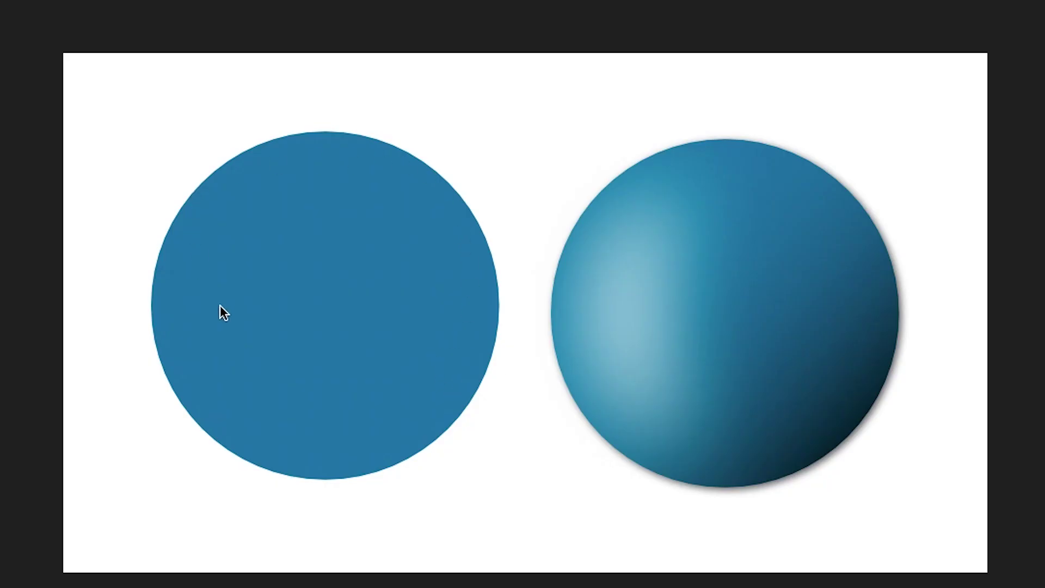